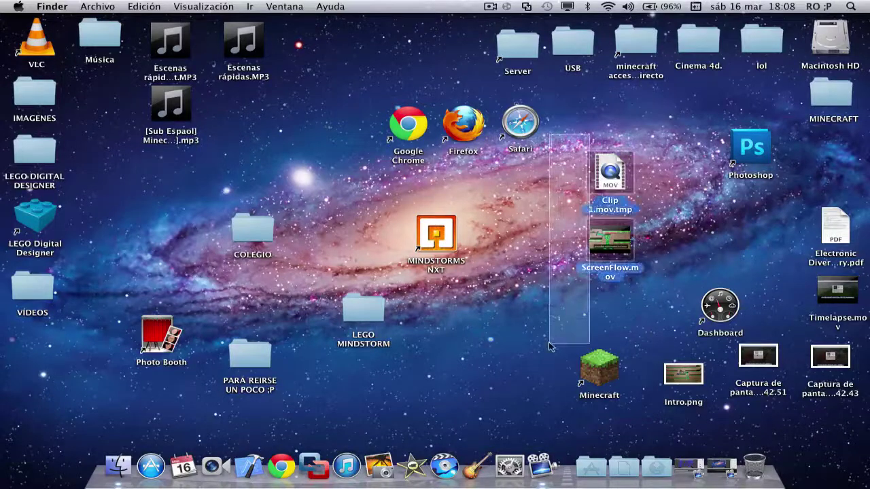
Drag Clip 1.mov.tmp and ScreenFlow.mov to the right column, and Intro.png to the bottom-right corner.
{"action": "left_click_drag", "start_coordinate": [589, 137], "coordinate": [548, 352]}
{"action": "left_click_drag", "start_coordinate": [609, 241], "coordinate": [744, 266]}
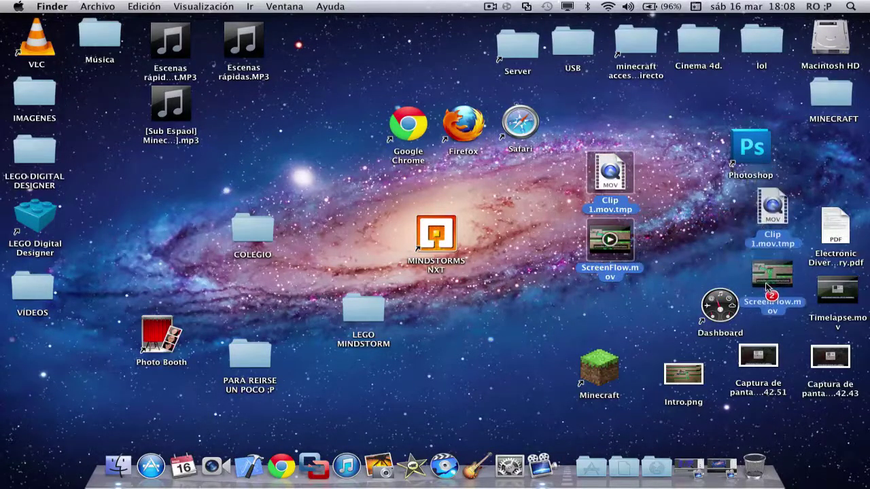
{"action": "left_click_drag", "start_coordinate": [682, 233], "coordinate": [549, 258]}
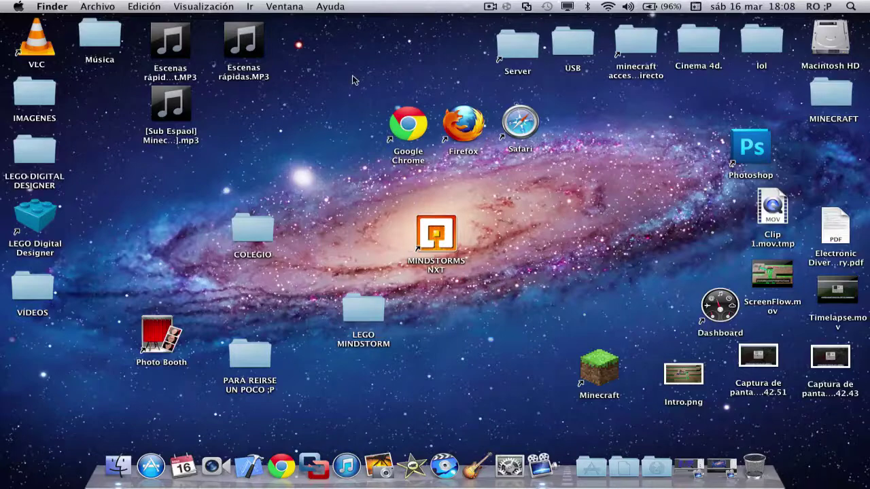
{"action": "key", "text": "XF86AudioRaiseVolume"}
{"action": "left_click_drag", "start_coordinate": [675, 367], "coordinate": [802, 415]}
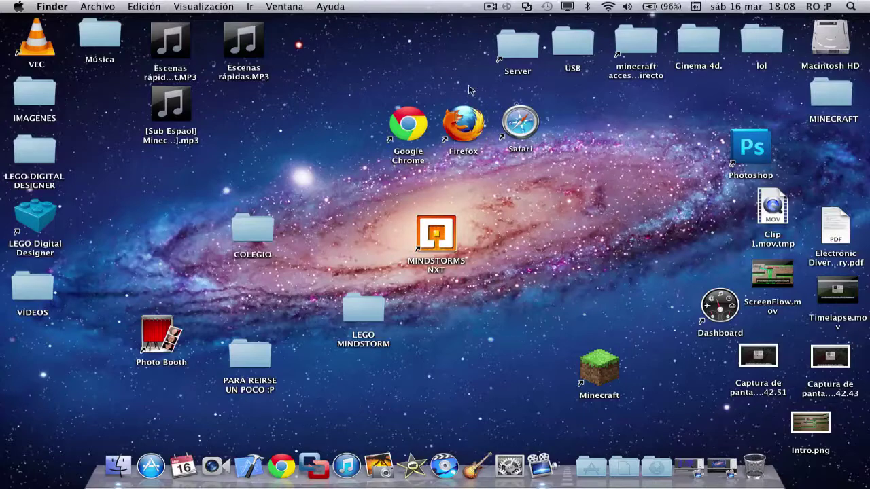
Select and deselect the Chrome, Firefox and Safari desktop shortcuts in various combinations.
{"action": "left_click_drag", "start_coordinate": [348, 106], "coordinate": [546, 131]}
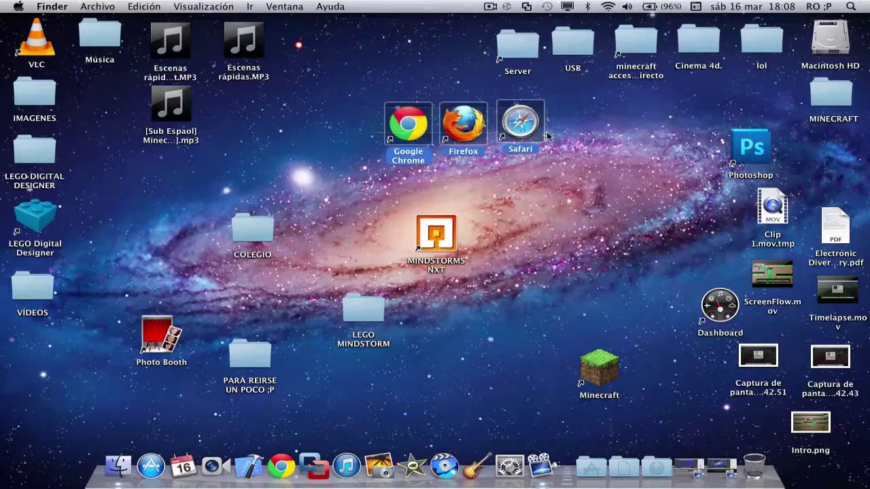
{"action": "left_click", "coordinate": [546, 136]}
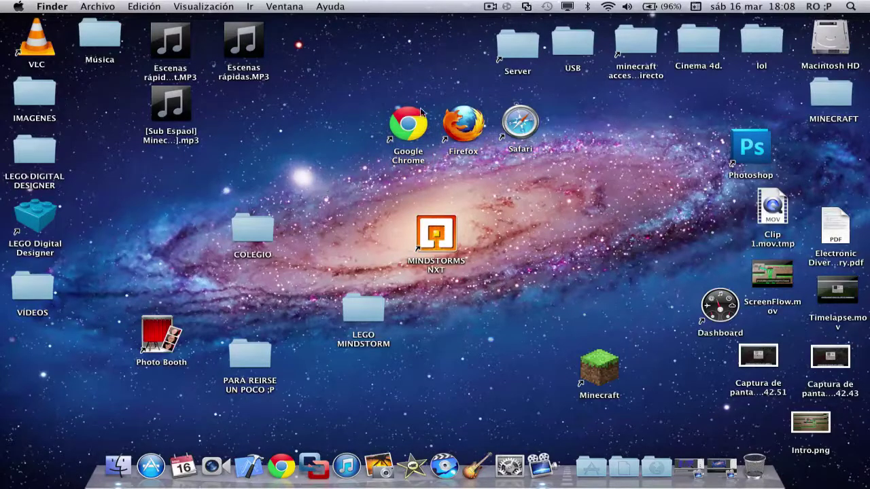
{"action": "left_click", "coordinate": [520, 123]}
{"action": "left_click", "coordinate": [479, 113]}
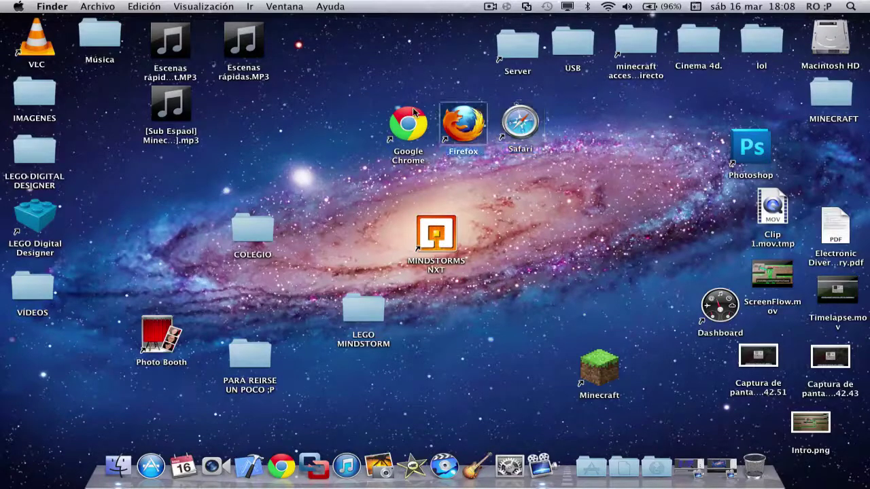
{"action": "left_click_drag", "start_coordinate": [349, 104], "coordinate": [635, 122]}
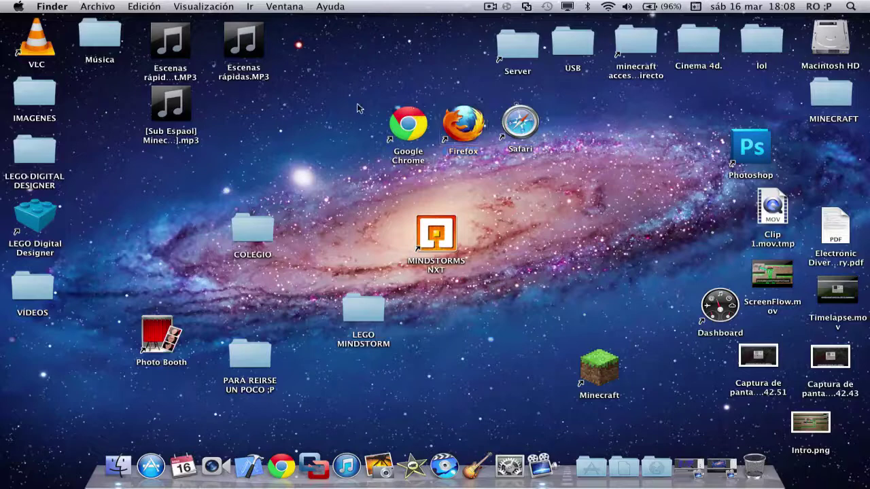
{"action": "left_click", "coordinate": [636, 121]}
{"action": "left_click_drag", "start_coordinate": [532, 85], "coordinate": [582, 163]}
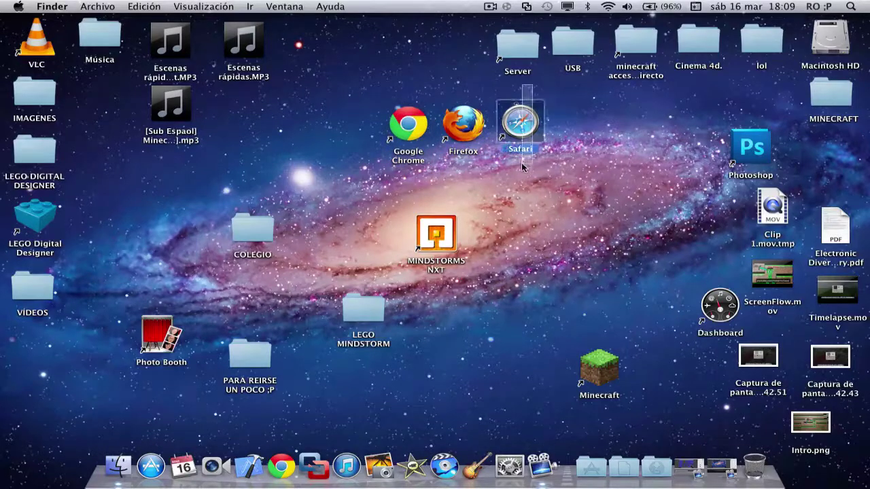
{"action": "left_click", "coordinate": [583, 163]}
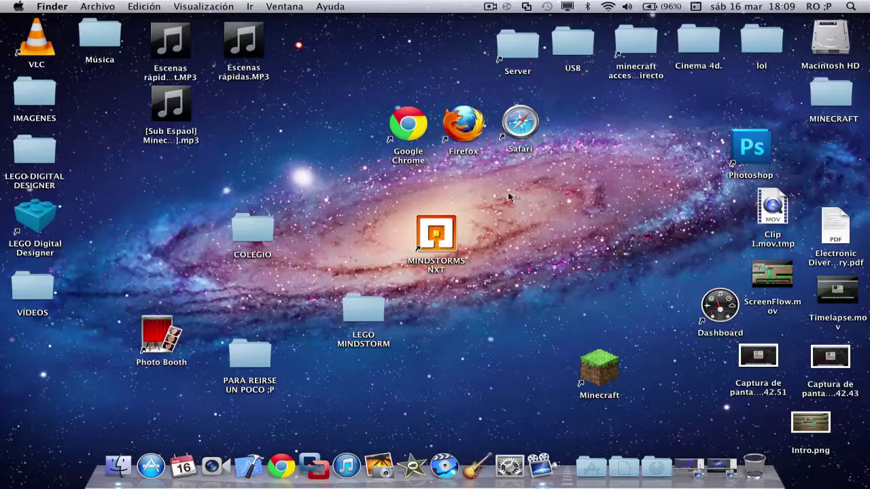
Select all three browser shortcuts, narrow the selection to Safari, then clear it.
{"action": "left_click_drag", "start_coordinate": [331, 144], "coordinate": [587, 169]}
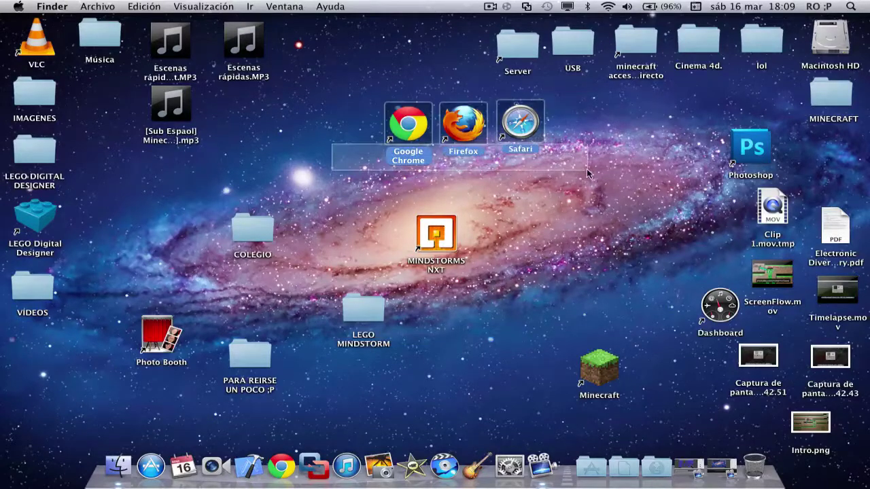
{"action": "left_click", "coordinate": [521, 124]}
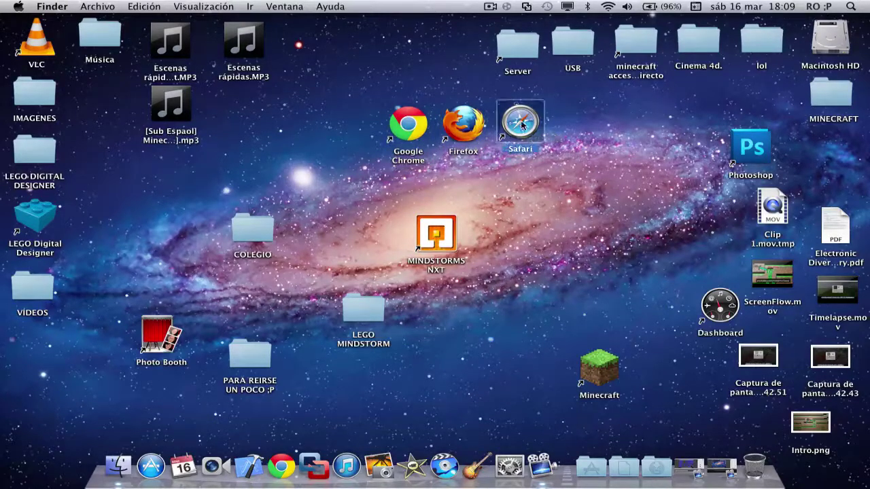
{"action": "left_click", "coordinate": [490, 100]}
{"action": "left_click", "coordinate": [510, 117]}
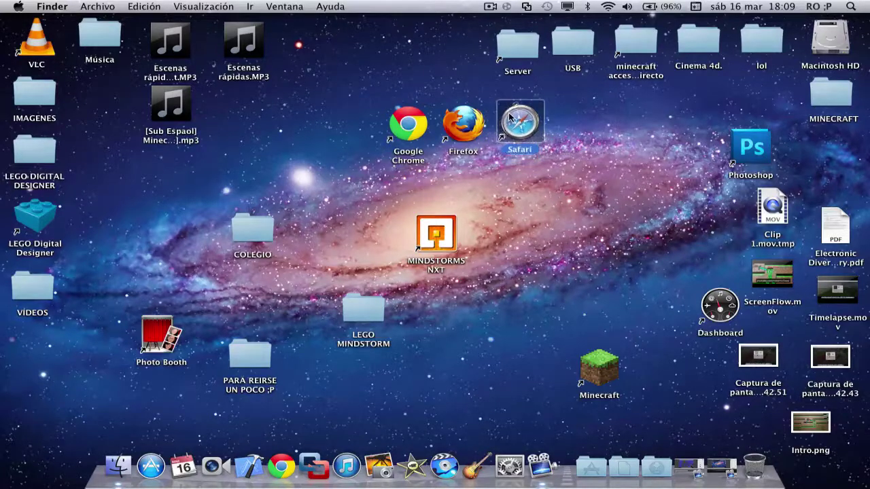
{"action": "left_click", "coordinate": [529, 216]}
{"action": "left_click", "coordinate": [435, 238]}
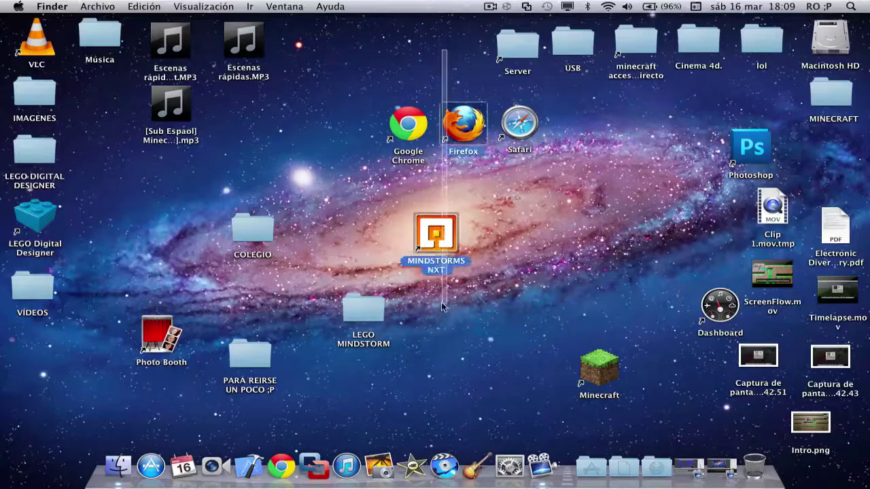
{"action": "left_click", "coordinate": [474, 235]}
Select the Google Chrome shortcut, preview it with Quick Look, and launch Chrome.
{"action": "mouse_move", "coordinate": [439, 53]}
{"action": "left_mouse_down"}
{"action": "mouse_move", "coordinate": [489, 107]}
{"action": "mouse_move", "coordinate": [363, 161]}
{"action": "left_mouse_up"}
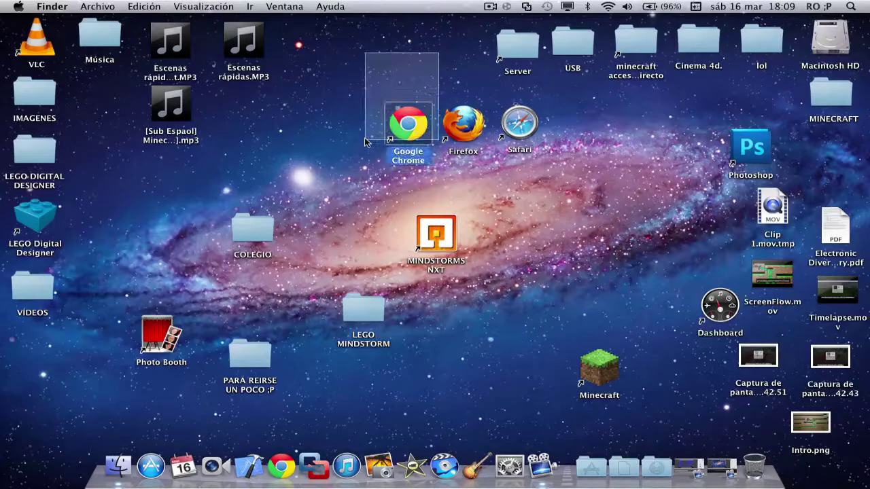
{"action": "left_click_drag", "start_coordinate": [363, 161], "coordinate": [363, 136]}
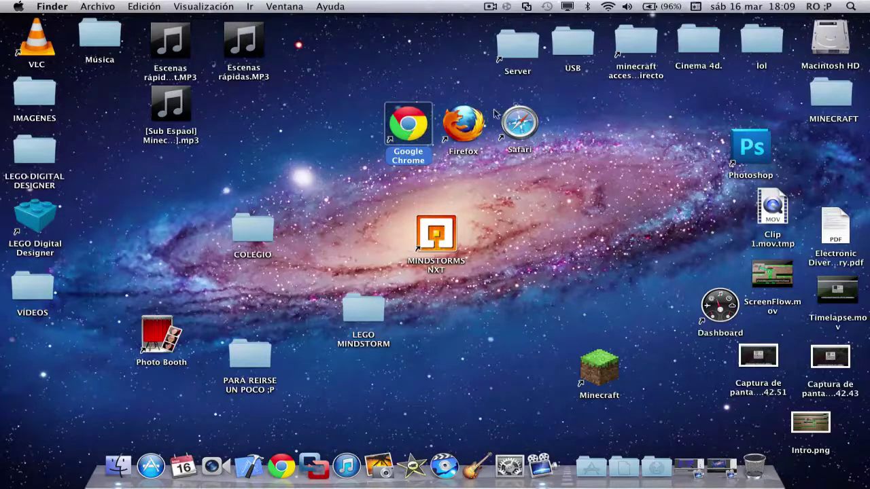
{"action": "key", "text": "space"}
{"action": "left_click", "coordinate": [600, 139]}
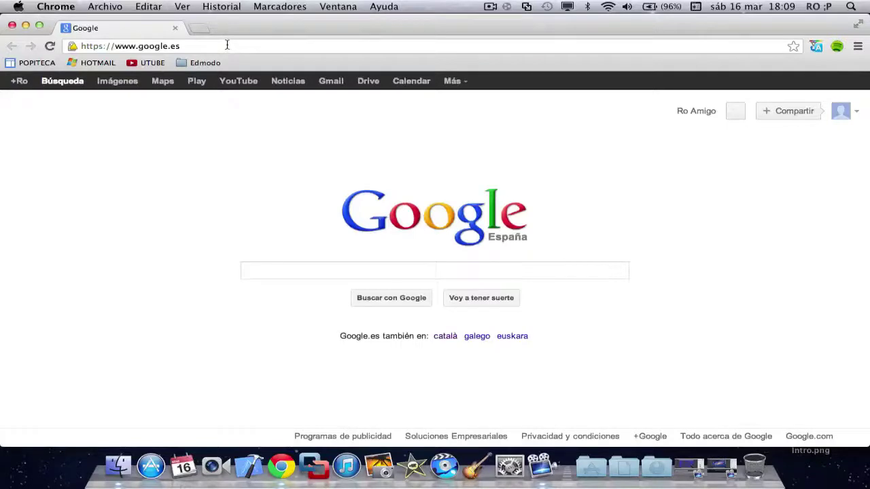
{"action": "left_click", "coordinate": [173, 46]}
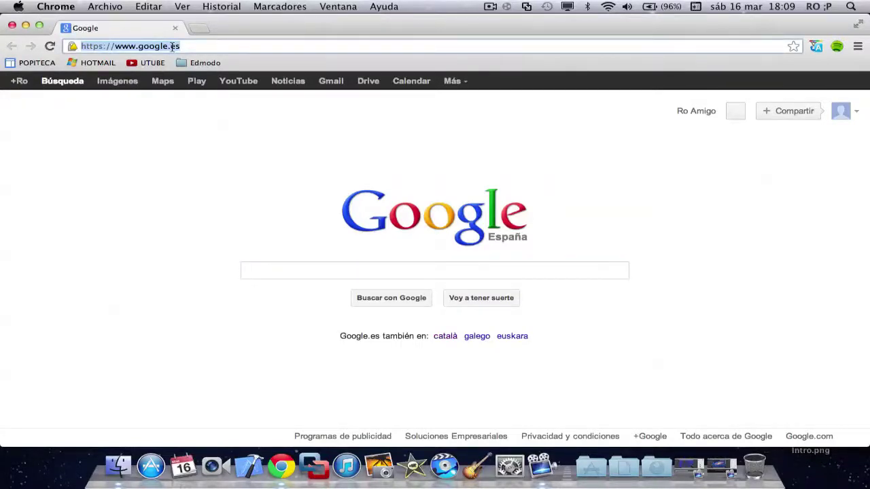
{"action": "key", "text": "Return"}
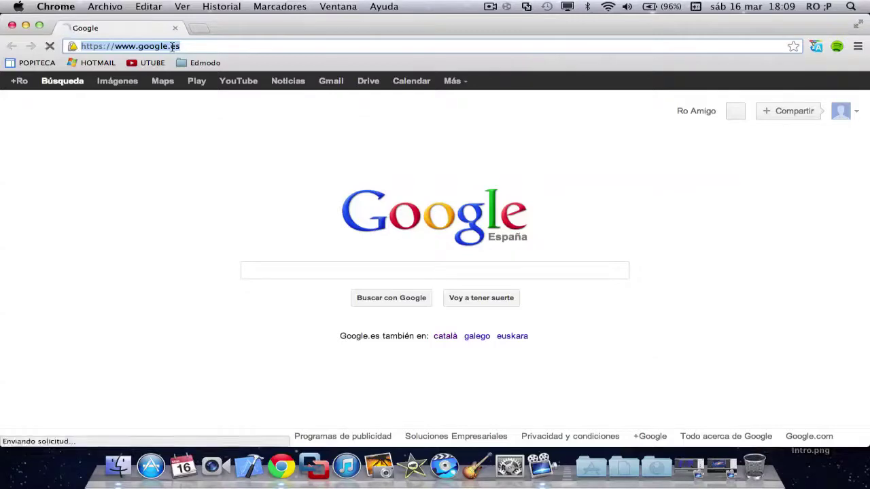
{"action": "type", "text": "ha"}
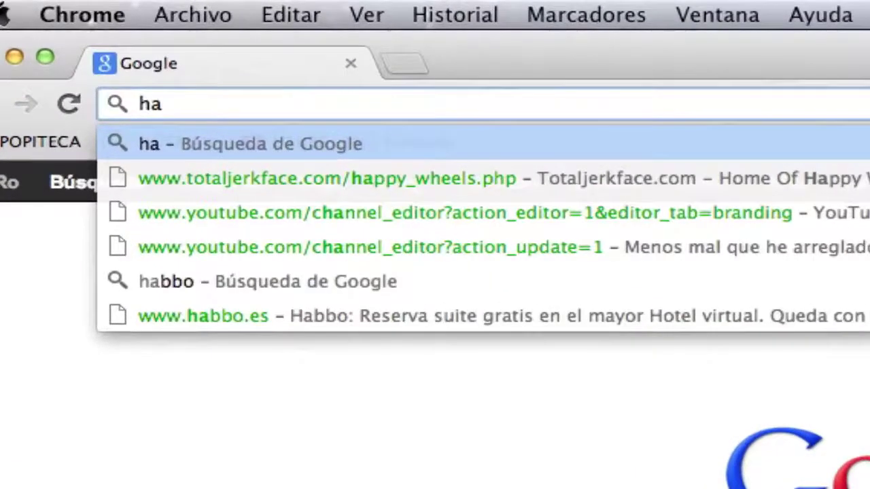
{"action": "key", "text": "Down"}
{"action": "key", "text": "Return"}
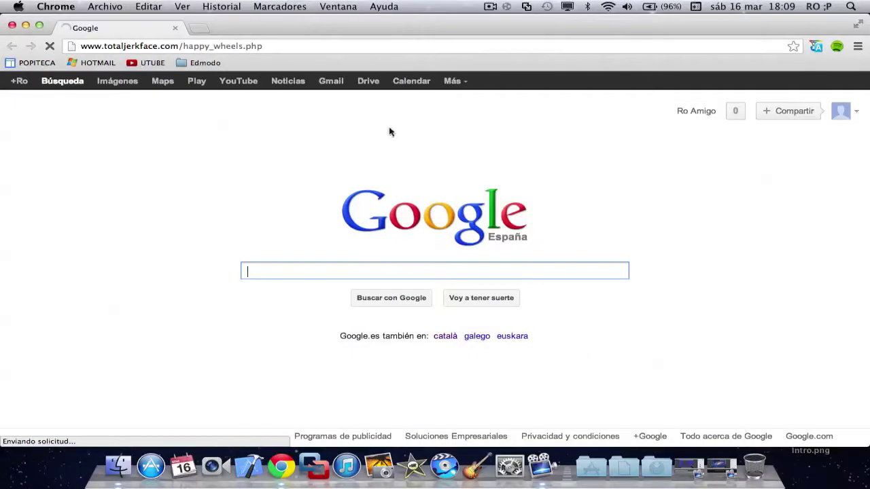
{"action": "left_click", "coordinate": [204, 29]}
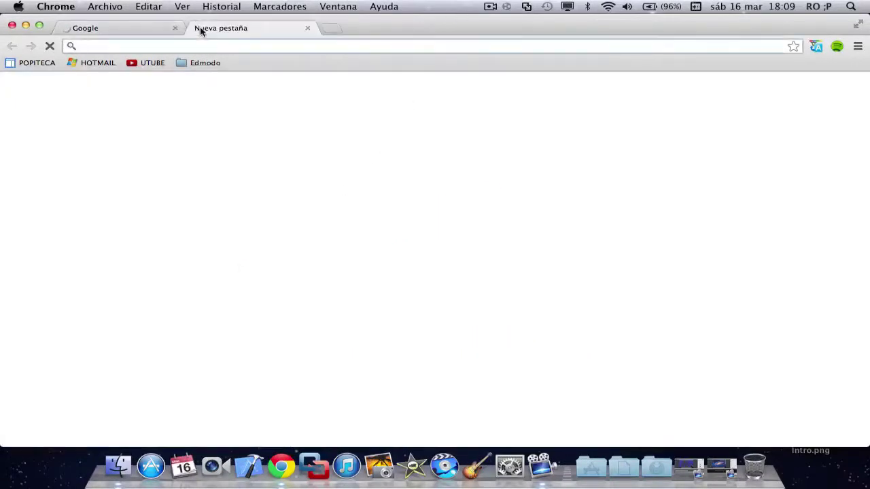
{"action": "type", "text": "y"}
{"action": "key", "text": "Down"}
{"action": "key", "text": "Down"}
{"action": "key", "text": "Down"}
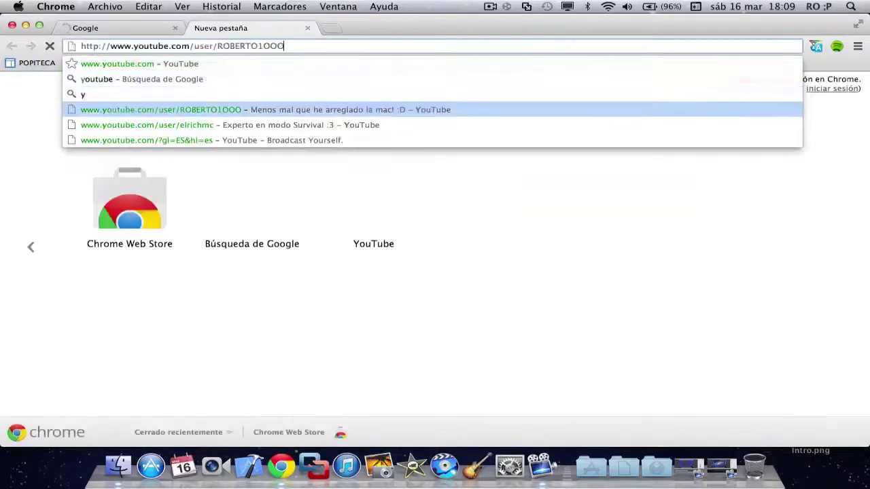
{"action": "key", "text": "Return"}
{"action": "left_click", "coordinate": [139, 29]}
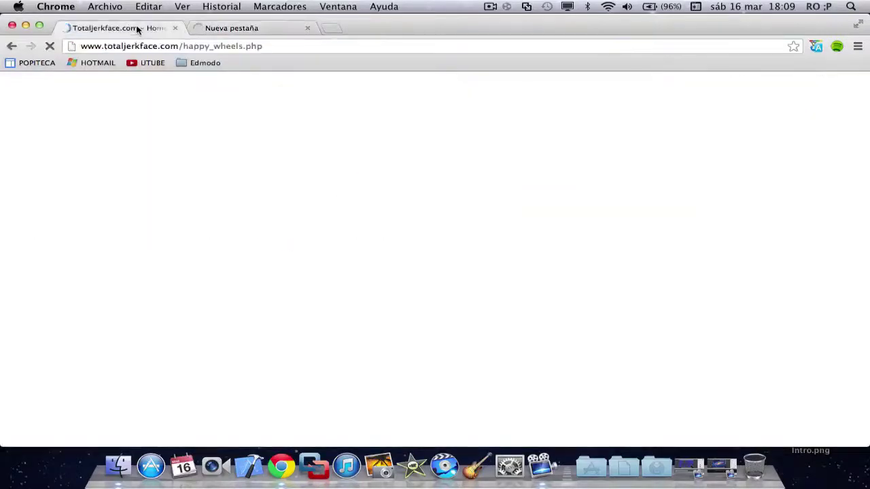
{"action": "key", "text": "XF86AudioLowerVolume"}
{"action": "key", "text": "XF86AudioLowerVolume"}
{"action": "key", "text": "XF86AudioLowerVolume"}
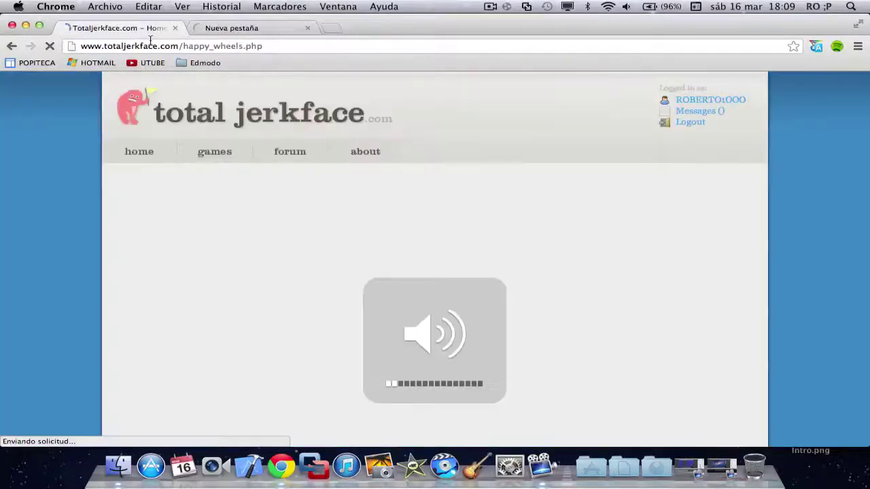
{"action": "key", "text": "XF86AudioRaiseVolume"}
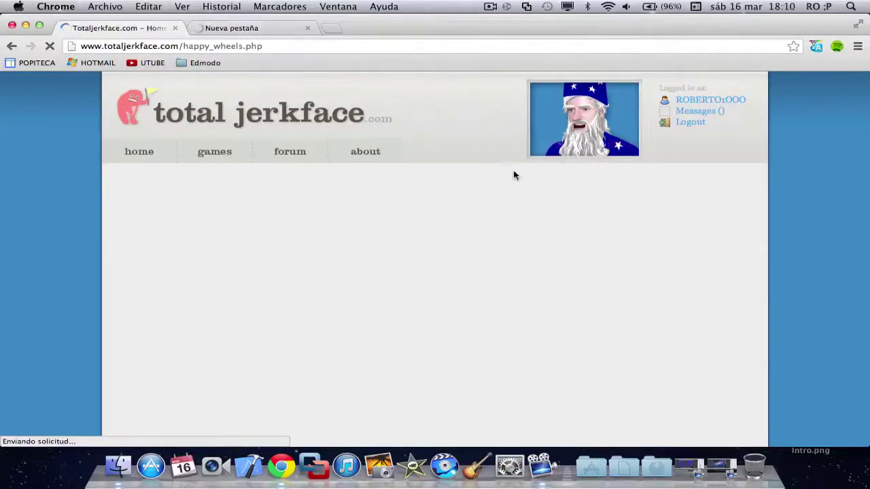
{"action": "left_click", "coordinate": [254, 27]}
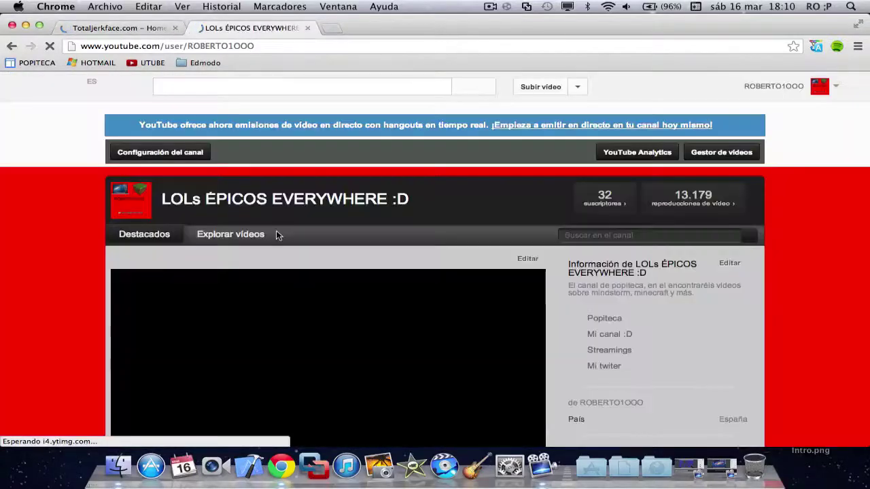
{"action": "scroll", "coordinate": [289, 314], "scroll_direction": "down", "scroll_amount": 1}
{"action": "scroll", "coordinate": [288, 311], "scroll_direction": "down", "scroll_amount": 3}
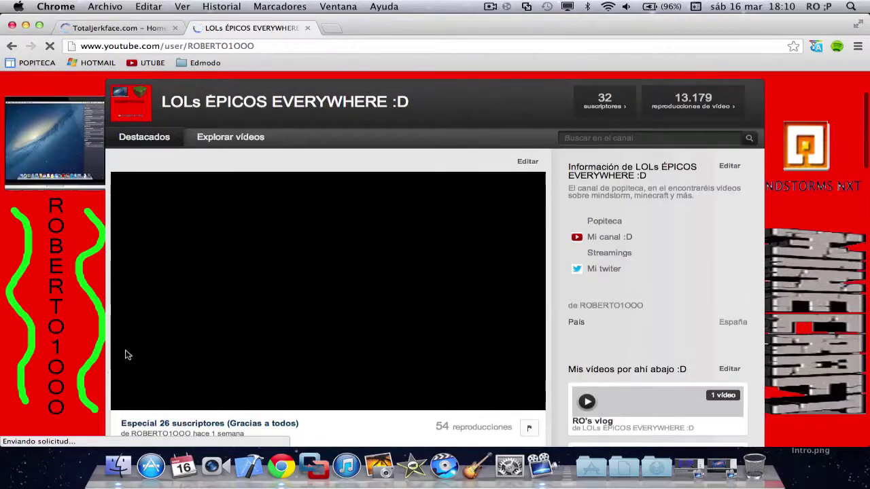
{"action": "left_click", "coordinate": [141, 30]}
{"action": "left_click", "coordinate": [207, 29]}
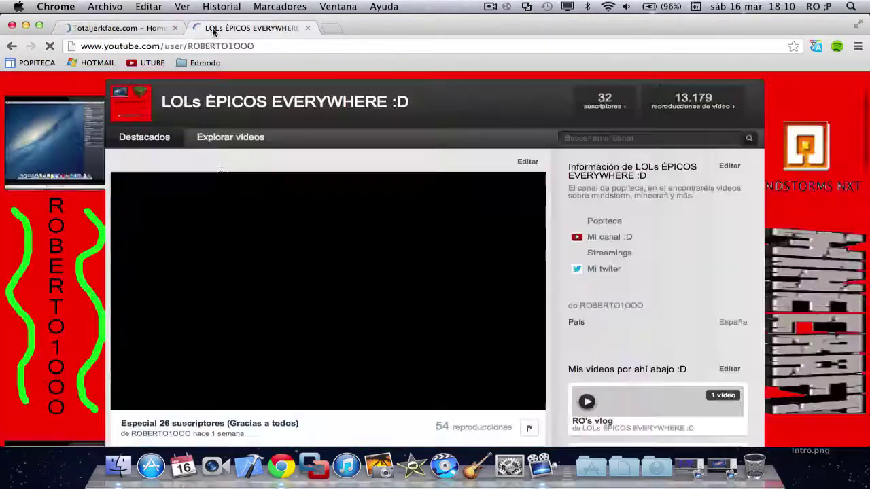
{"action": "scroll", "coordinate": [211, 337], "scroll_direction": "down", "scroll_amount": 2}
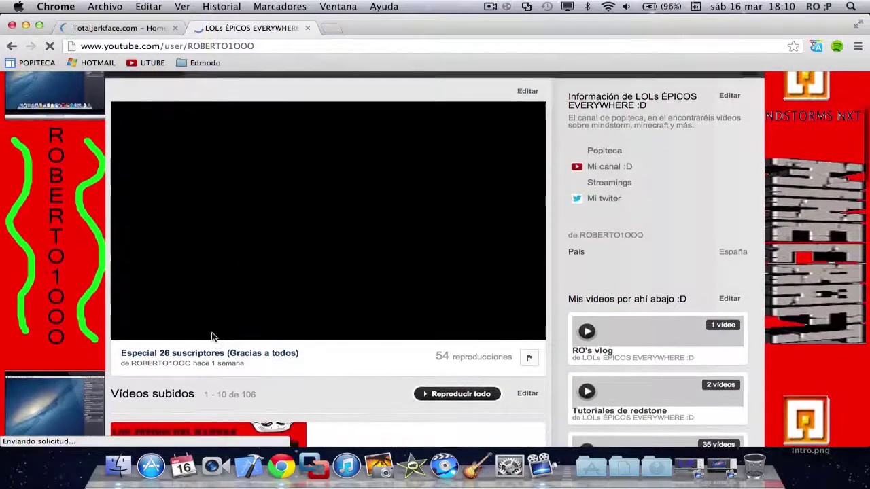
{"action": "scroll", "coordinate": [211, 337], "scroll_direction": "up", "scroll_amount": 2}
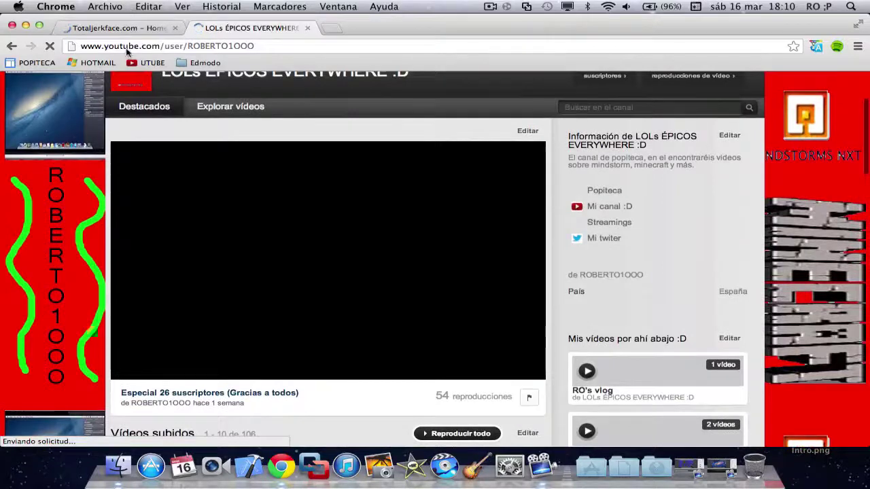
{"action": "left_click", "coordinate": [132, 30]}
{"action": "left_click", "coordinate": [244, 30]}
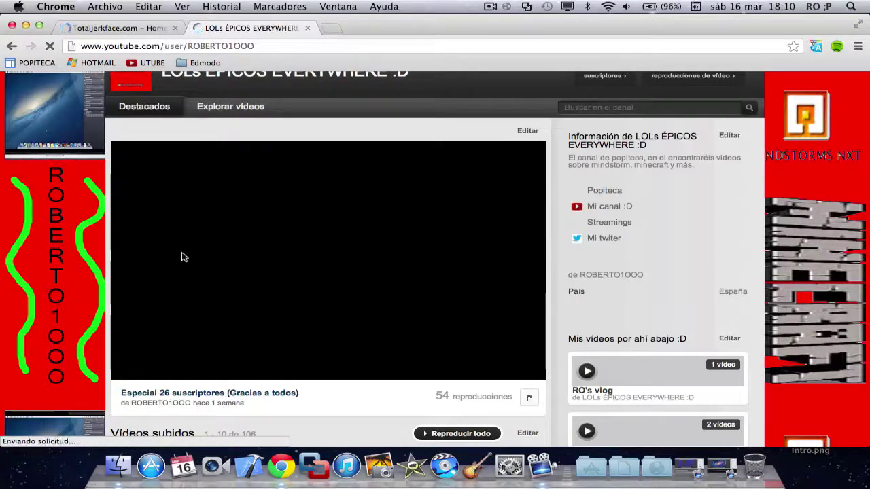
{"action": "left_click", "coordinate": [140, 29]}
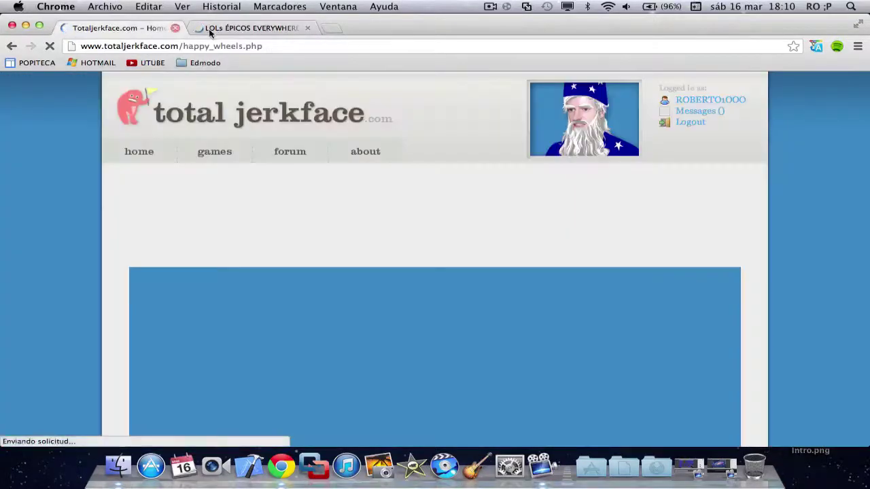
{"action": "left_click", "coordinate": [211, 28]}
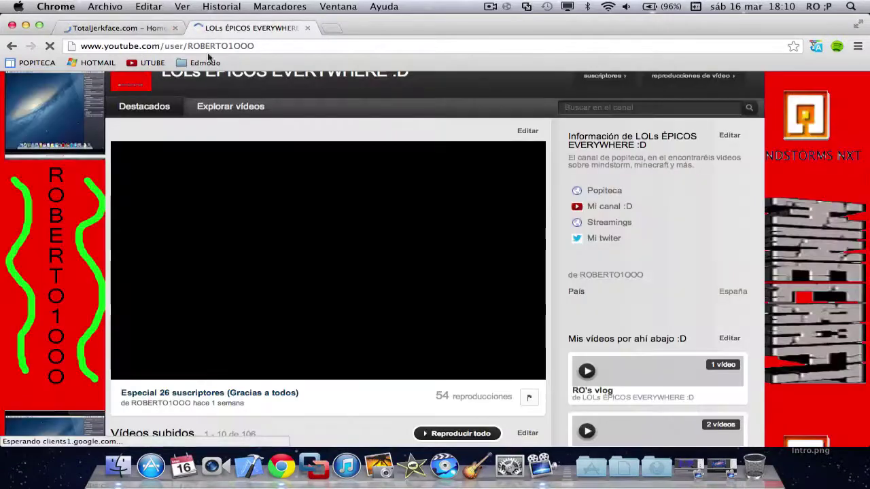
{"action": "left_click", "coordinate": [163, 28]}
{"action": "left_click", "coordinate": [207, 28]}
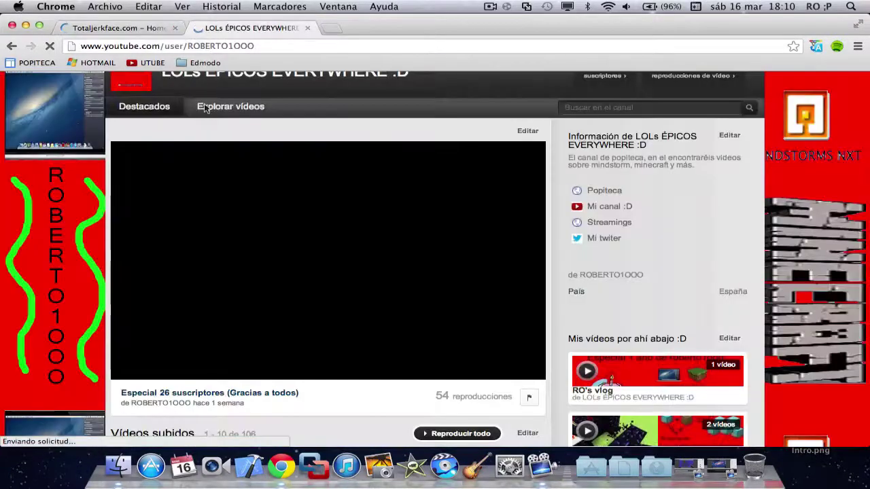
{"action": "scroll", "coordinate": [204, 120], "scroll_direction": "down", "scroll_amount": 3}
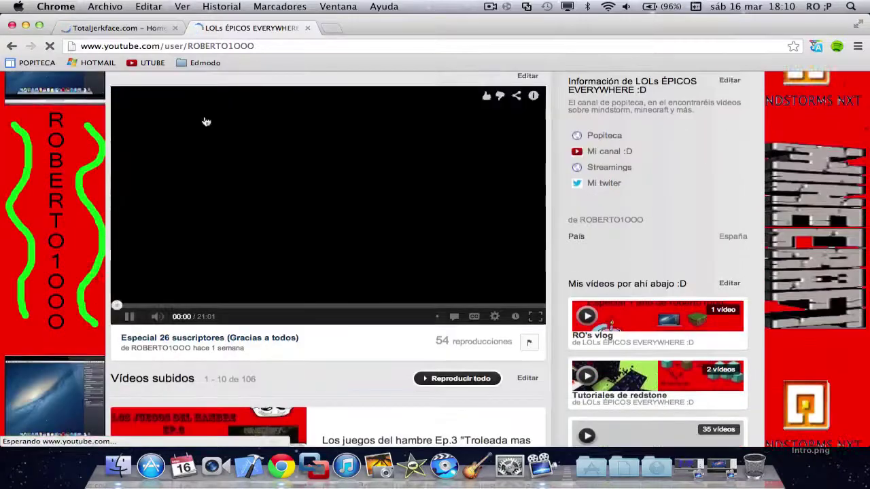
{"action": "left_click", "coordinate": [185, 229]}
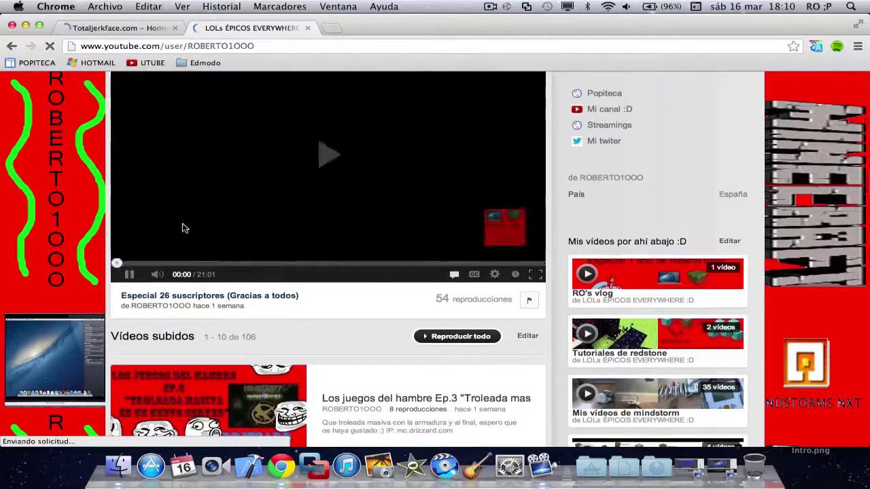
{"action": "left_click", "coordinate": [179, 253]}
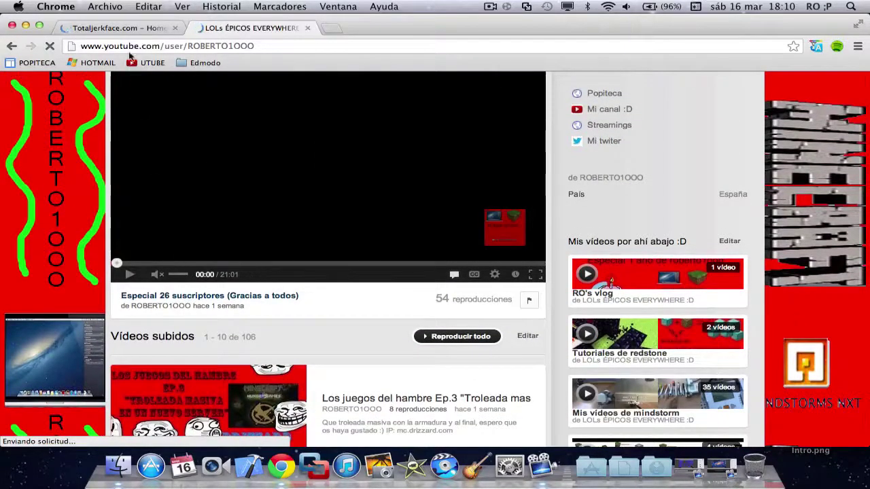
Switch to the Totaljerkface tab, scroll down, and close then restore the bottom banner ad.
{"action": "scroll", "coordinate": [138, 86], "scroll_direction": "up", "scroll_amount": 3}
{"action": "left_click", "coordinate": [122, 32]}
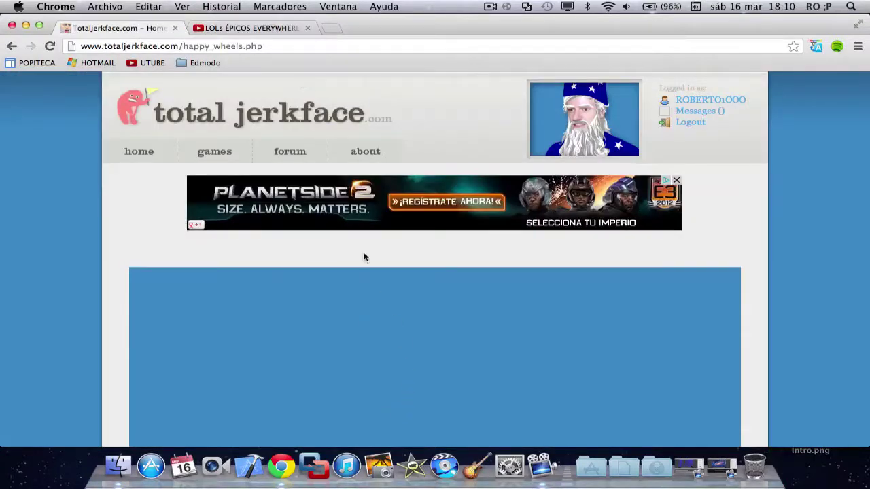
{"action": "scroll", "coordinate": [364, 258], "scroll_direction": "down", "scroll_amount": 5}
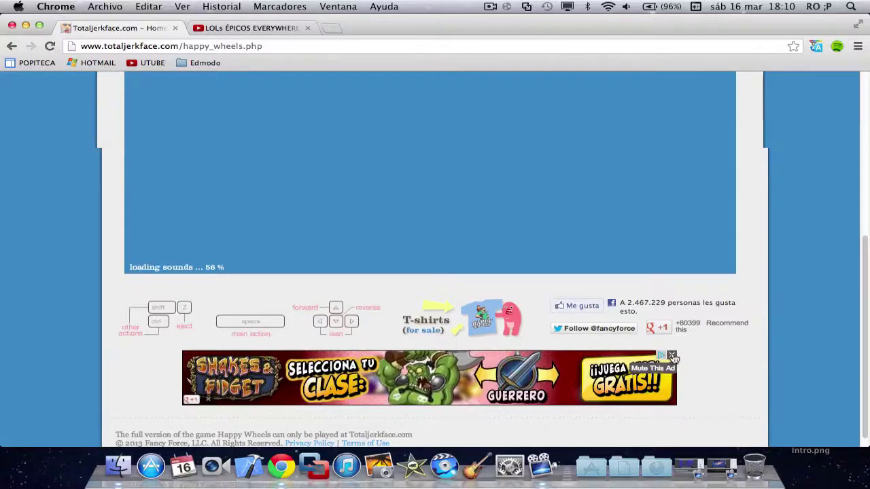
{"action": "left_click", "coordinate": [672, 356]}
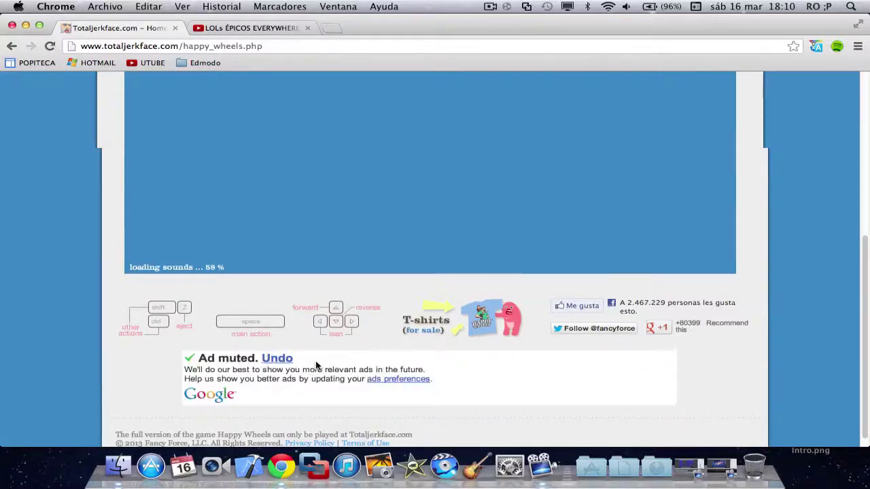
{"action": "left_click", "coordinate": [284, 360]}
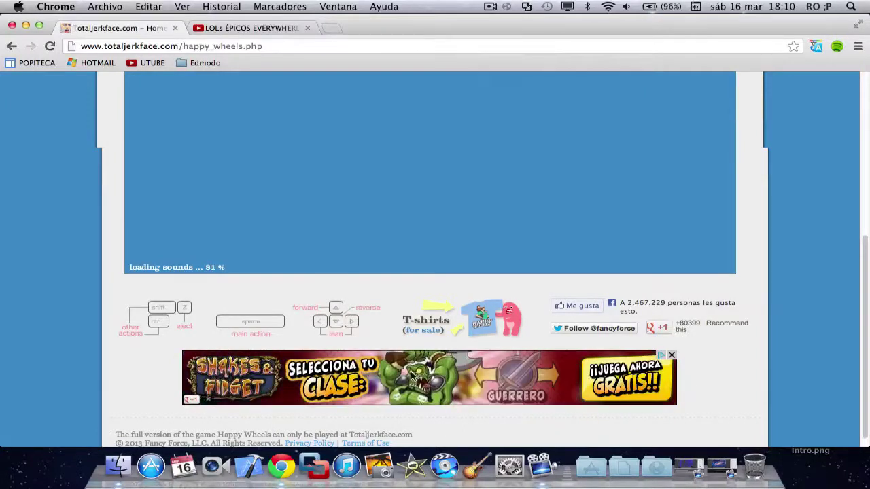
Bring up the Flash player context menu on the game twice and dismiss it.
{"action": "right_click", "coordinate": [412, 377]}
{"action": "left_click", "coordinate": [118, 348]}
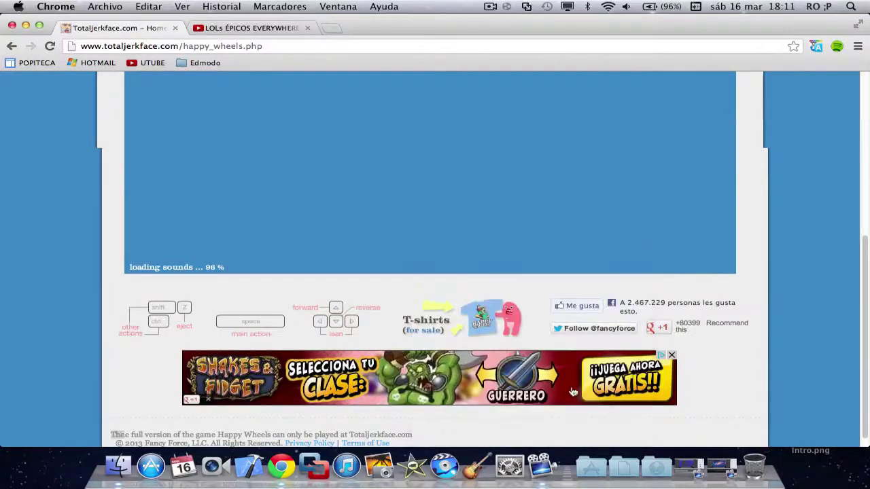
{"action": "right_click", "coordinate": [610, 385]}
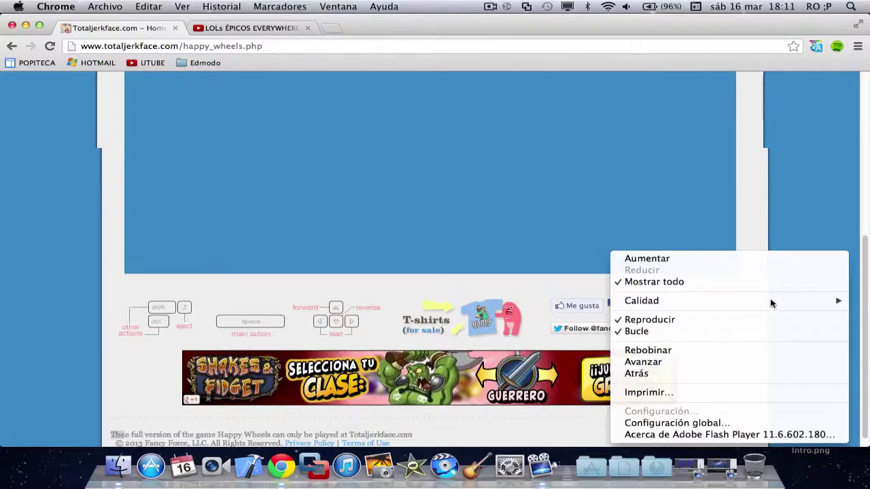
{"action": "left_click", "coordinate": [173, 380]}
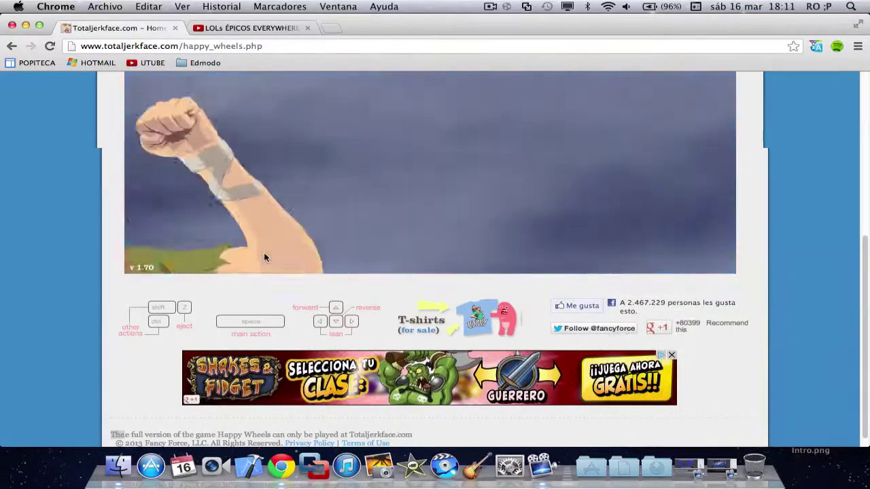
Mute the system sound, scroll to the page top, and right-click the Planetside 2 banner.
{"action": "key", "text": "XF86AudioMute"}
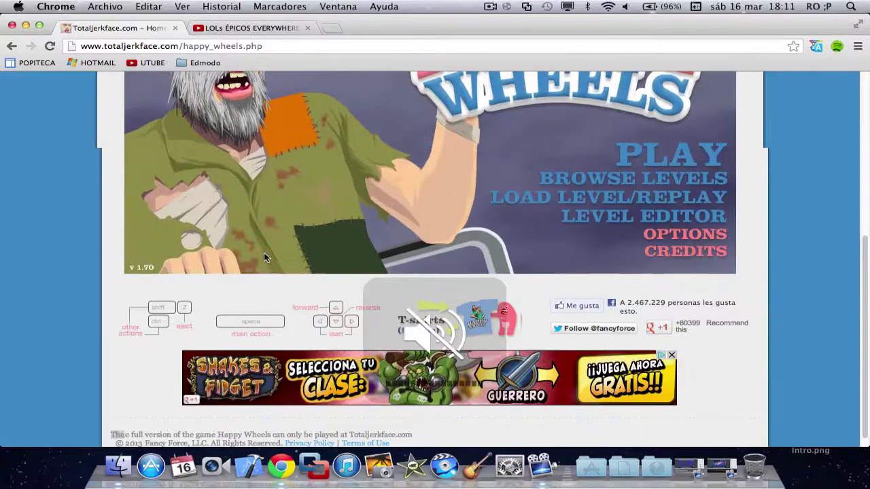
{"action": "scroll", "coordinate": [449, 244], "scroll_direction": "up", "scroll_amount": 5}
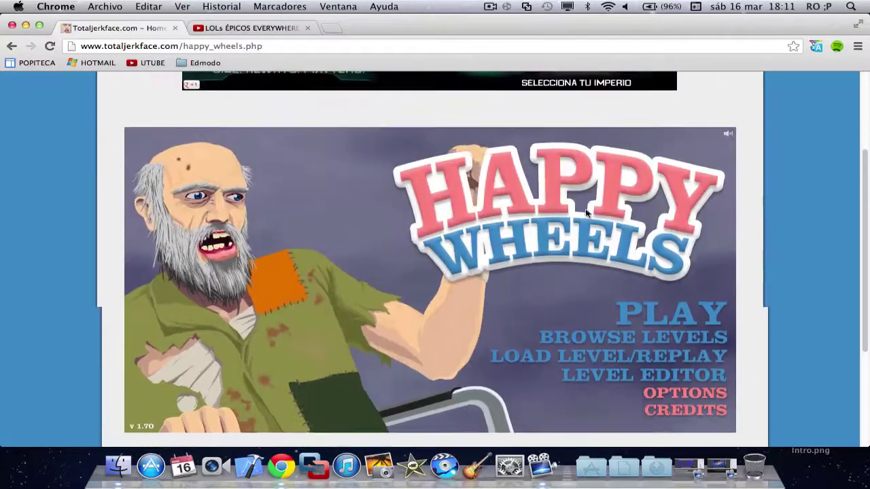
{"action": "scroll", "coordinate": [727, 235], "scroll_direction": "up", "scroll_amount": 4}
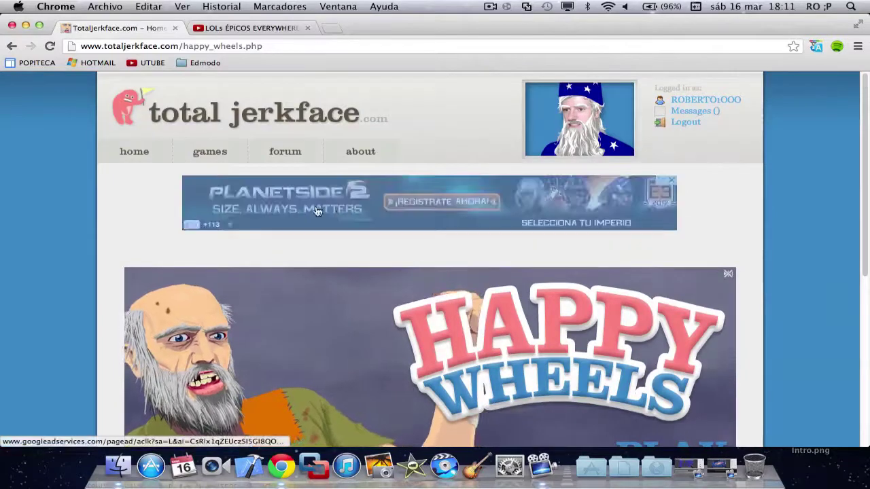
{"action": "scroll", "coordinate": [421, 312], "scroll_direction": "down", "scroll_amount": 9}
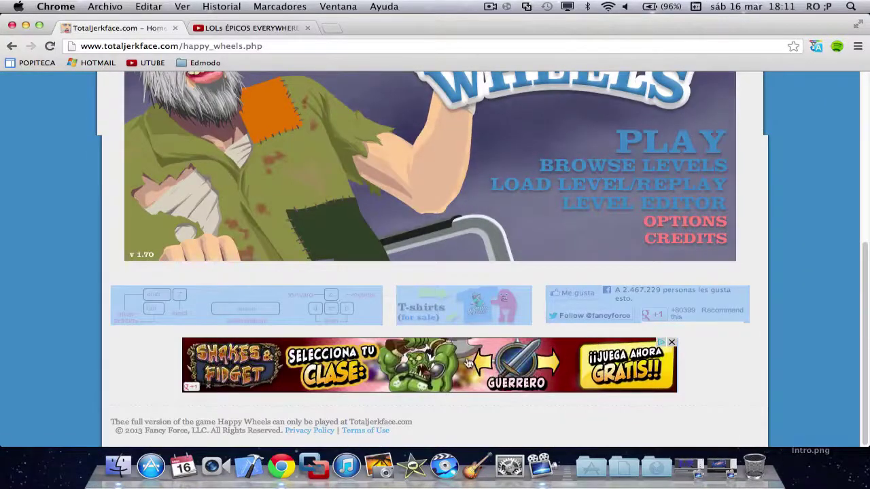
{"action": "scroll", "coordinate": [486, 367], "scroll_direction": "up", "scroll_amount": 1}
{"action": "scroll", "coordinate": [486, 367], "scroll_direction": "up", "scroll_amount": 9}
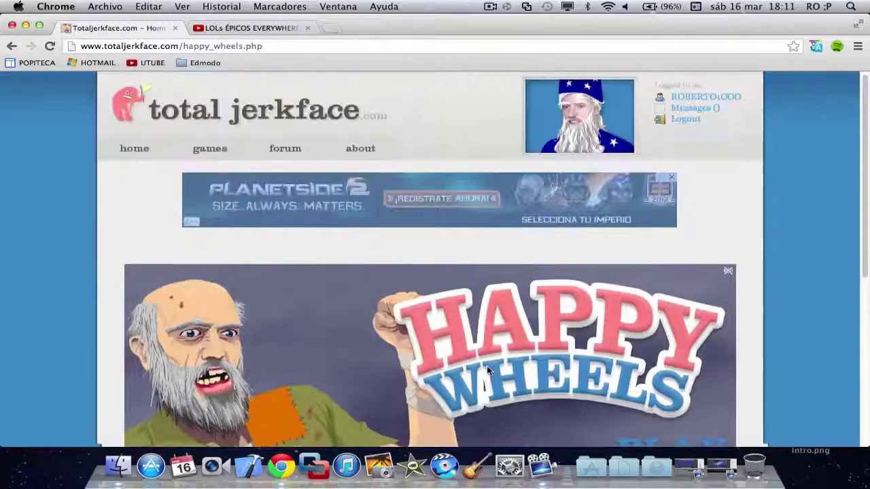
{"action": "scroll", "coordinate": [410, 346], "scroll_direction": "down", "scroll_amount": 6}
{"action": "scroll", "coordinate": [410, 344], "scroll_direction": "down", "scroll_amount": 1}
{"action": "scroll", "coordinate": [411, 344], "scroll_direction": "up", "scroll_amount": 7}
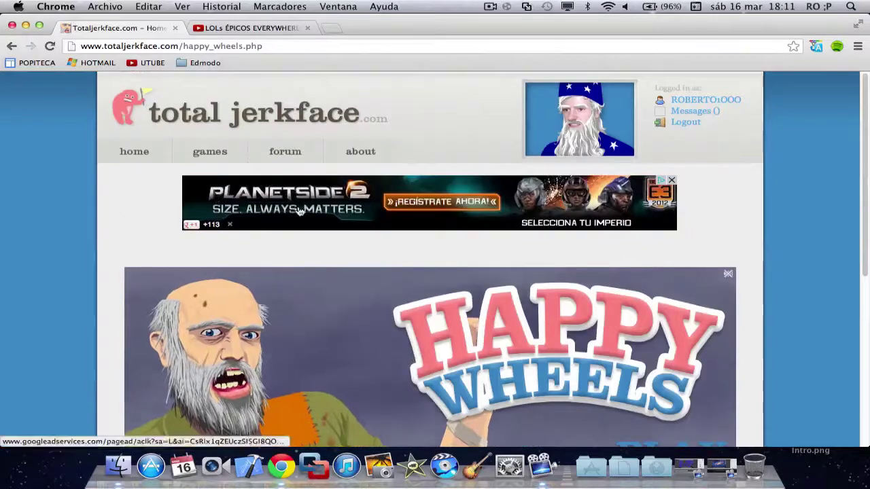
{"action": "scroll", "coordinate": [286, 265], "scroll_direction": "down", "scroll_amount": 8}
{"action": "scroll", "coordinate": [286, 275], "scroll_direction": "down", "scroll_amount": 1}
{"action": "scroll", "coordinate": [306, 248], "scroll_direction": "up", "scroll_amount": 9}
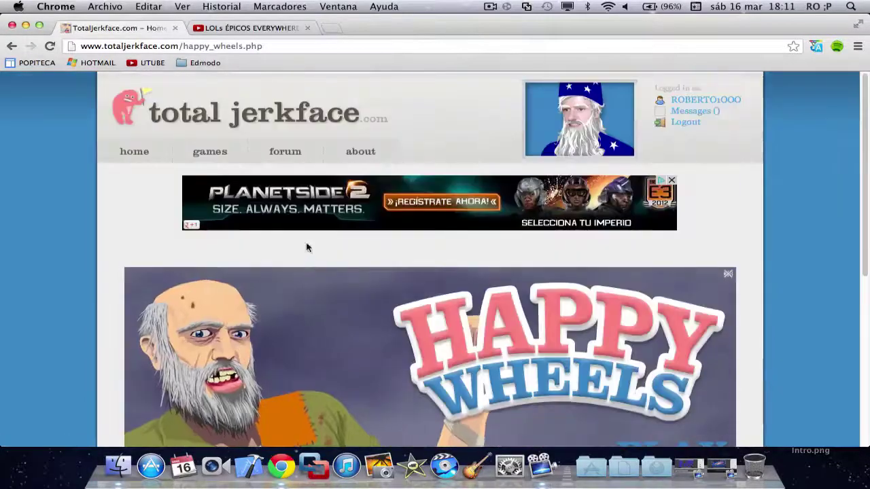
{"action": "right_click", "coordinate": [311, 215]}
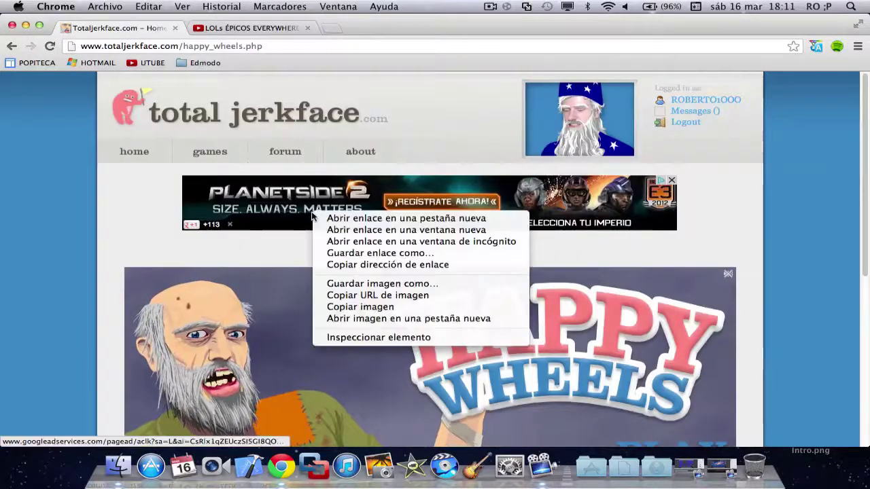
Inspect the Planetside 2 ad, delete its google_ads_frame1 iframe, and close DevTools.
{"action": "left_click", "coordinate": [334, 337]}
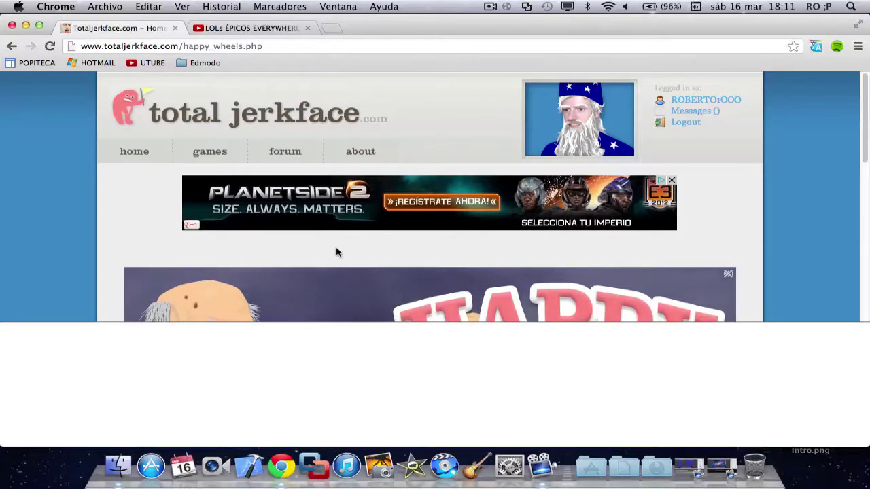
{"action": "scroll", "coordinate": [319, 251], "scroll_direction": "down", "scroll_amount": 3}
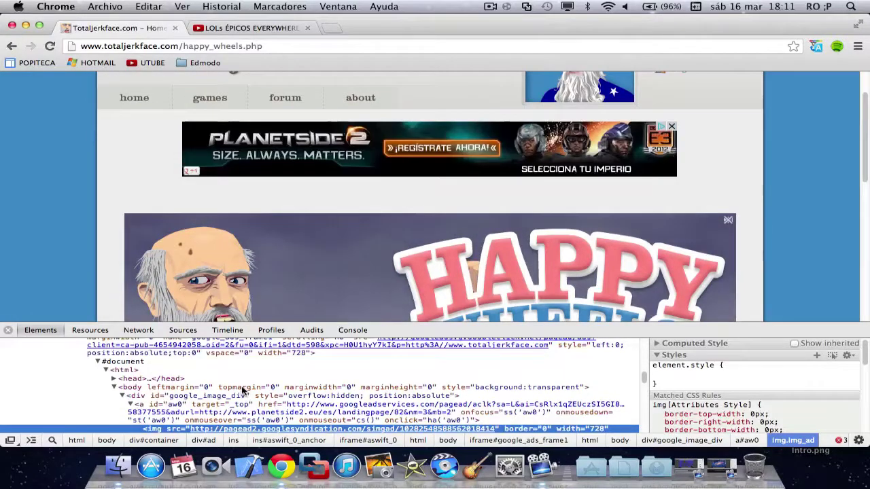
{"action": "scroll", "coordinate": [242, 390], "scroll_direction": "up", "scroll_amount": 1}
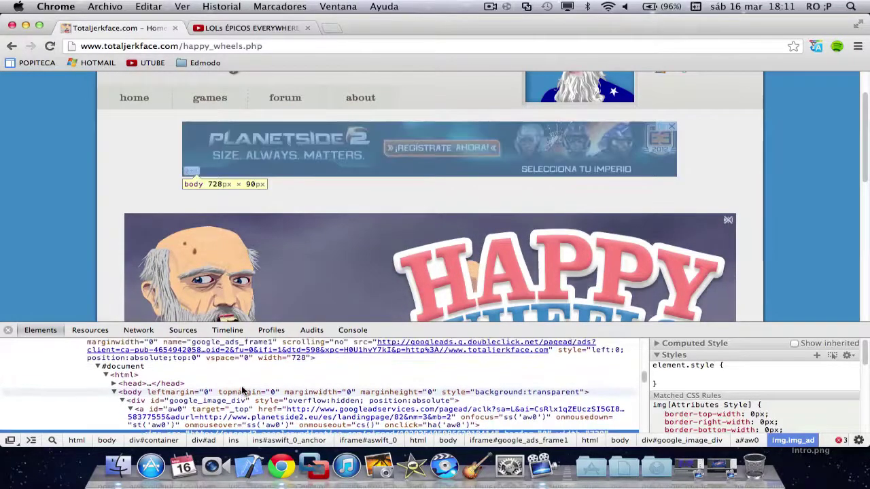
{"action": "left_click", "coordinate": [368, 351]}
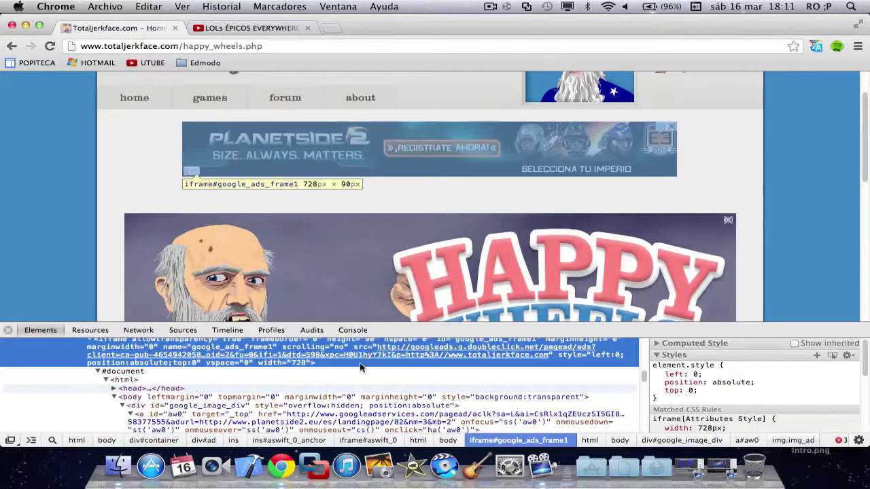
{"action": "key", "text": "Delete"}
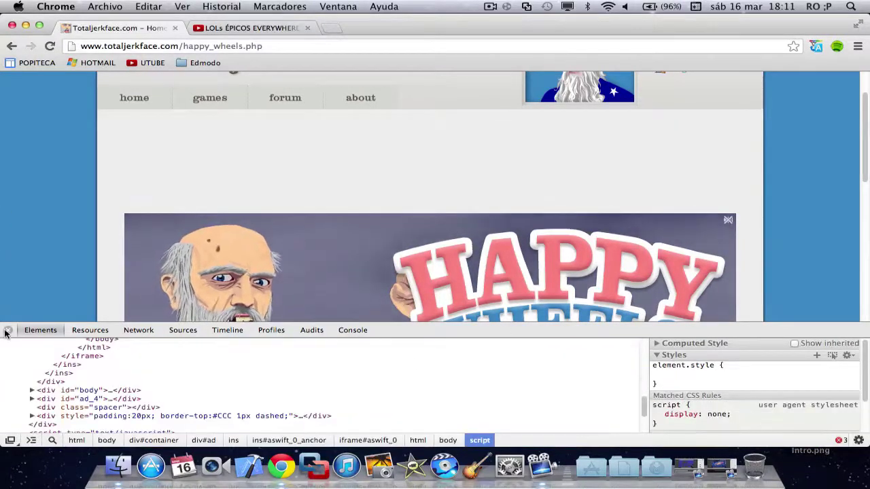
{"action": "left_click", "coordinate": [8, 330]}
{"action": "scroll", "coordinate": [82, 307], "scroll_direction": "down", "scroll_amount": 5}
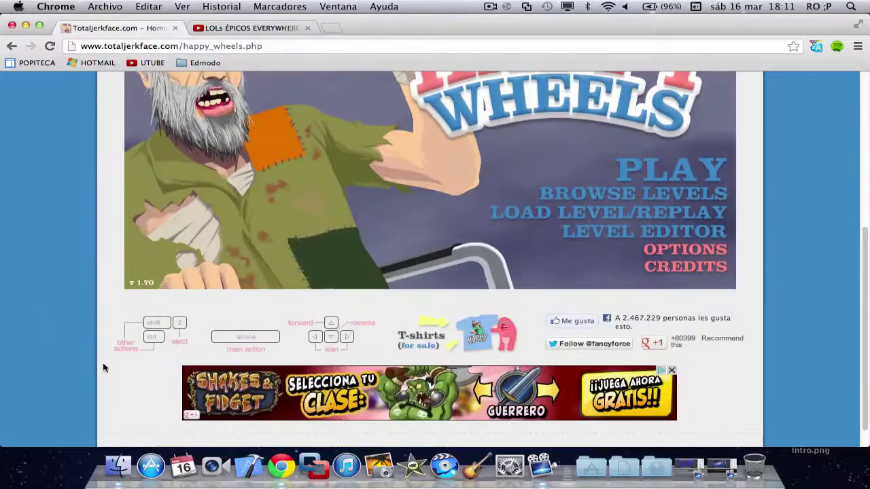
Dismiss the Shakes & Fidget banner and inspect the resulting 'Ad muted' notice.
{"action": "left_click", "coordinate": [673, 369]}
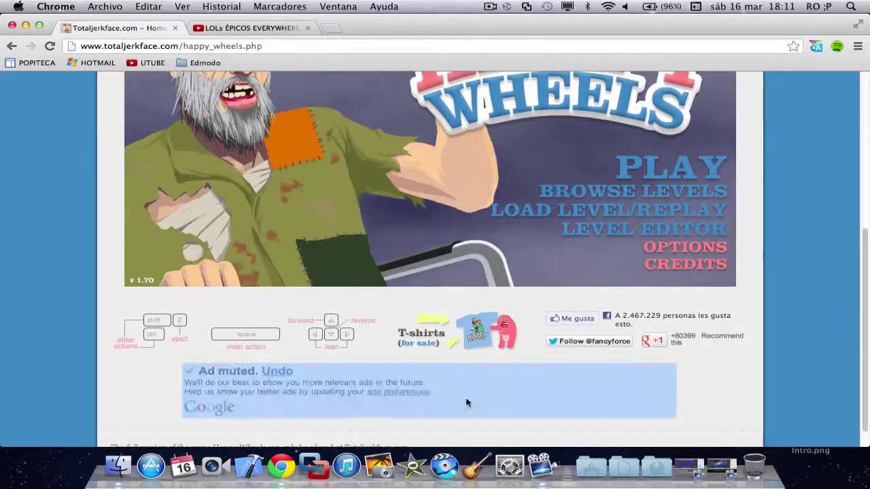
{"action": "right_click", "coordinate": [476, 401]}
{"action": "left_click", "coordinate": [485, 433]}
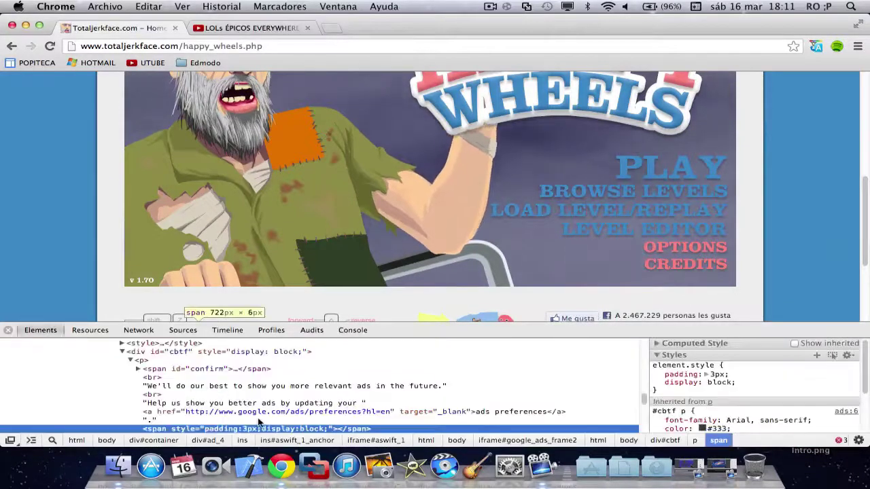
{"action": "scroll", "coordinate": [384, 266], "scroll_direction": "down", "scroll_amount": 4}
Select the notice's div#cbtf container, delete it, and close DevTools.
{"action": "left_click", "coordinate": [251, 403]}
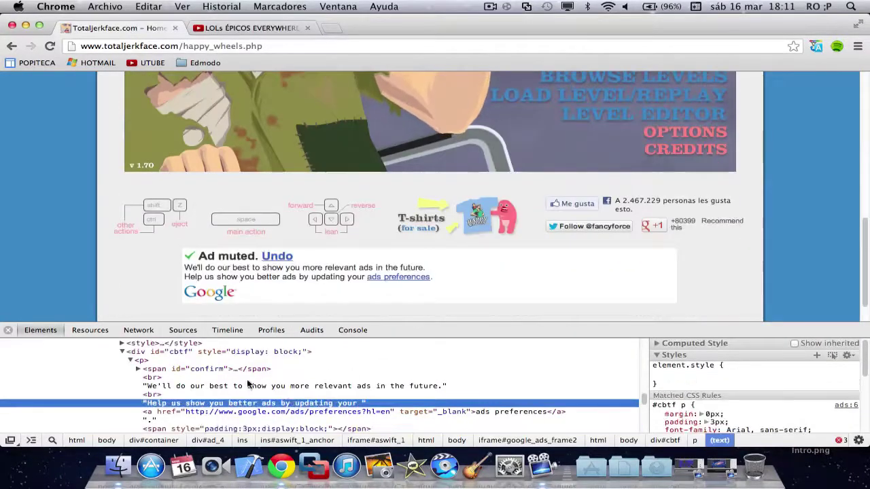
{"action": "left_click", "coordinate": [212, 369]}
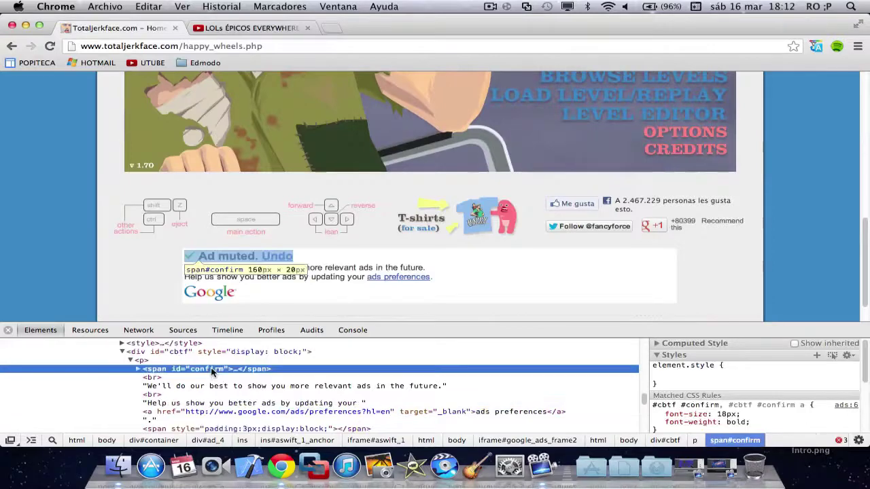
{"action": "scroll", "coordinate": [175, 363], "scroll_direction": "up", "scroll_amount": 1}
{"action": "left_click", "coordinate": [170, 350]}
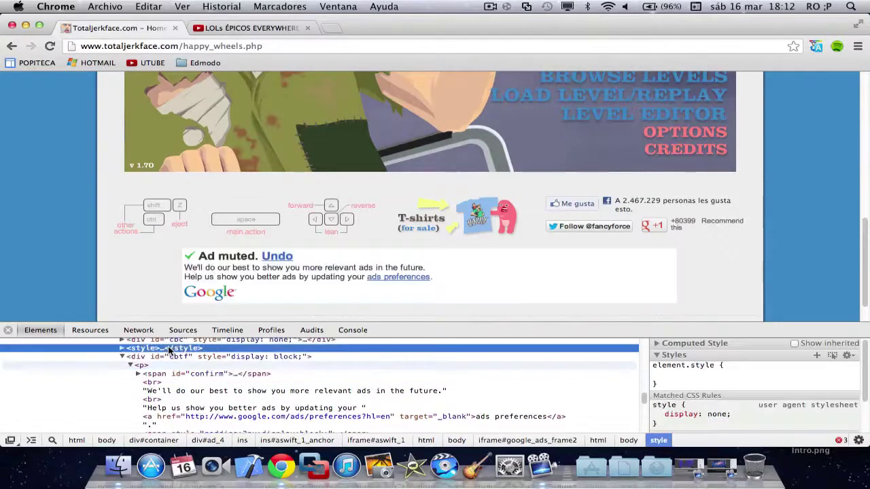
{"action": "left_click", "coordinate": [186, 358]}
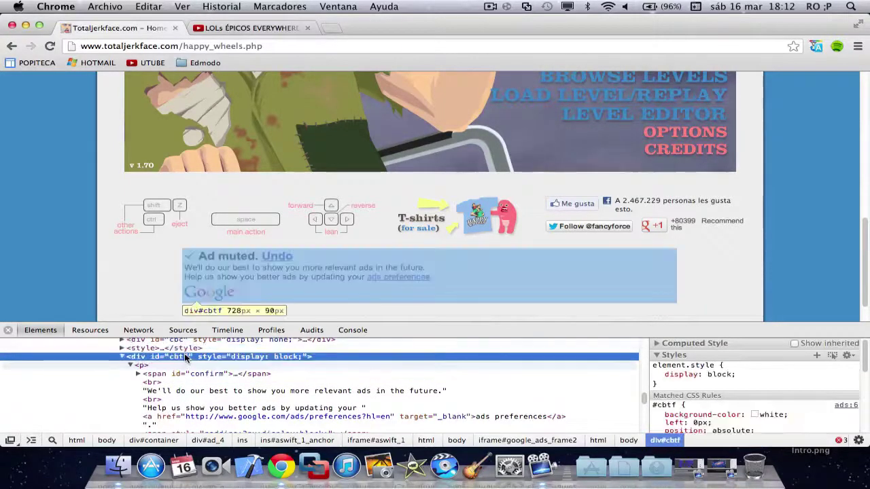
{"action": "key", "text": "Delete"}
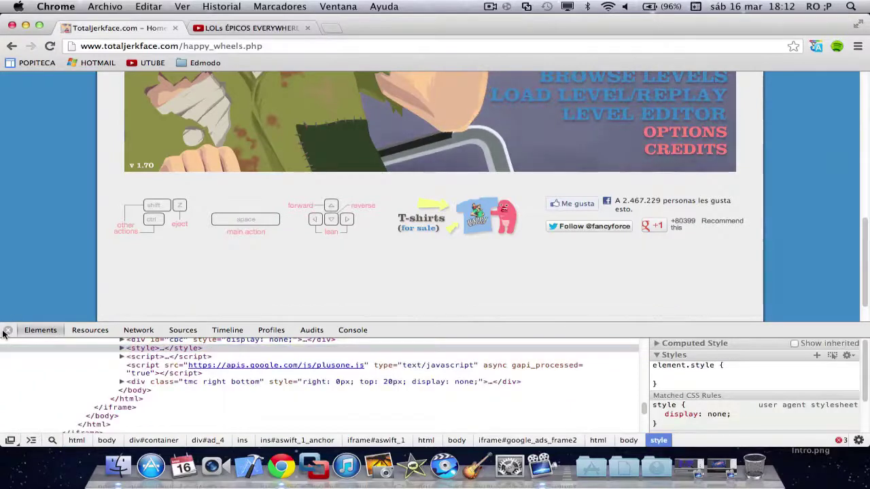
{"action": "left_click", "coordinate": [8, 329]}
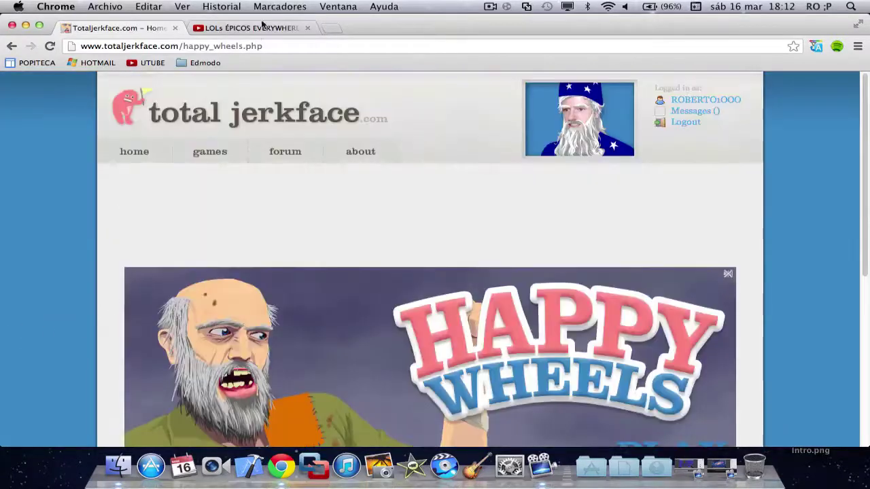
On the YouTube tab, select the channel title and inspect its element.
{"action": "left_click", "coordinate": [256, 30]}
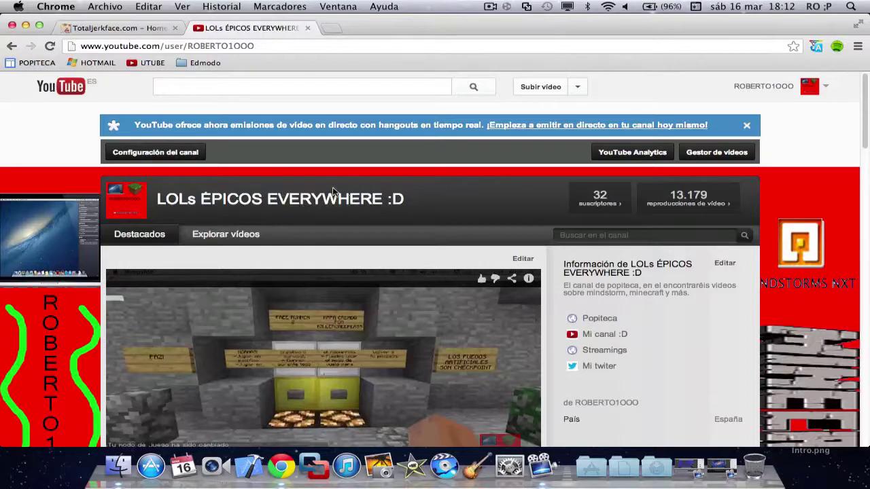
{"action": "mouse_move", "coordinate": [405, 198]}
{"action": "left_mouse_down"}
{"action": "mouse_move", "coordinate": [157, 203]}
{"action": "mouse_move", "coordinate": [418, 200]}
{"action": "left_mouse_up"}
{"action": "left_click", "coordinate": [165, 206]}
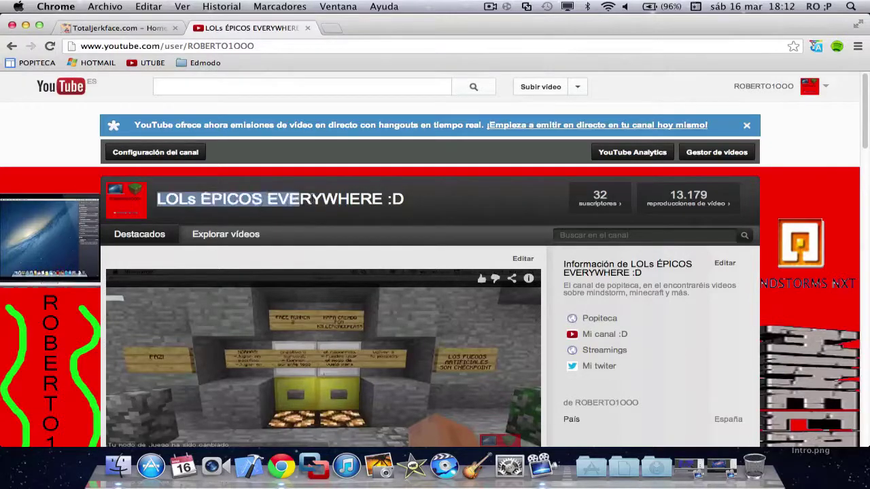
{"action": "triple_click", "coordinate": [402, 199]}
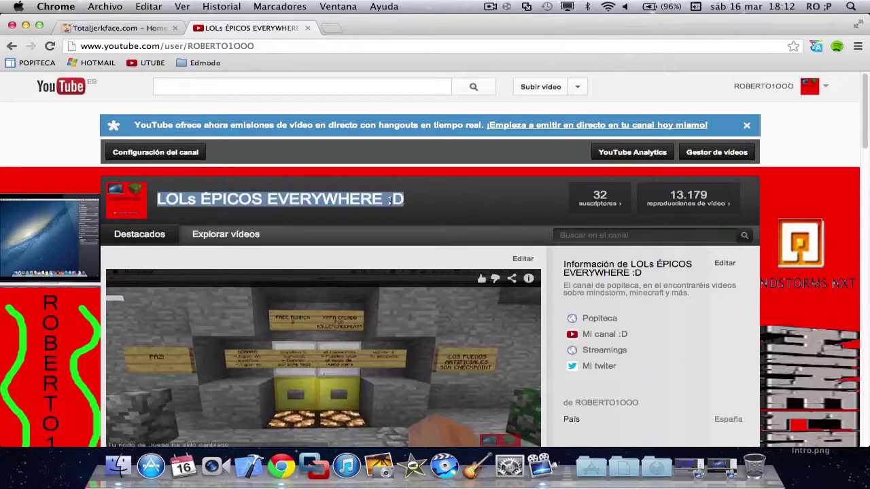
{"action": "right_click", "coordinate": [317, 199]}
{"action": "left_click", "coordinate": [421, 237]}
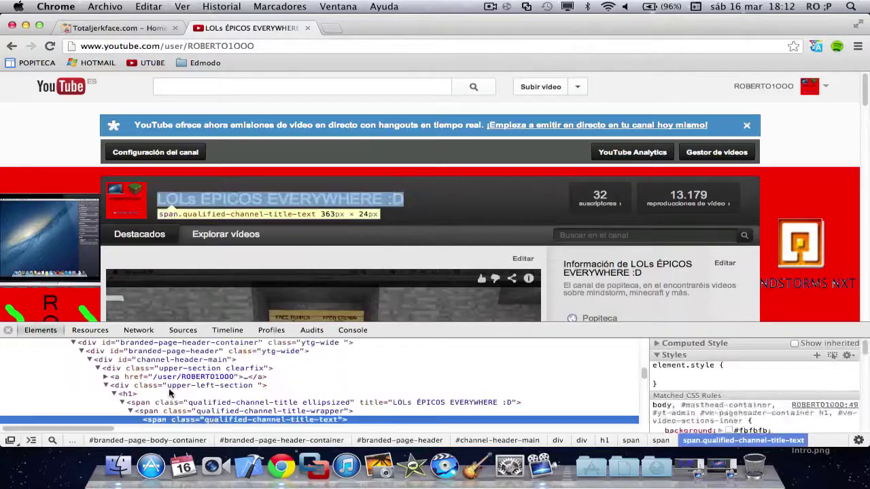
Retype the title's text node as 'El mejor canal del mundo :D' and close DevTools.
{"action": "key", "text": "Right"}
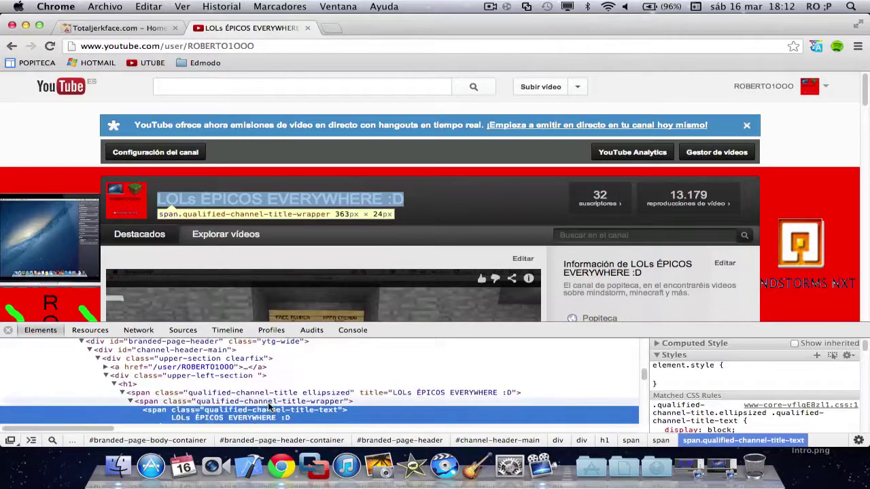
{"action": "double_click", "coordinate": [252, 405]}
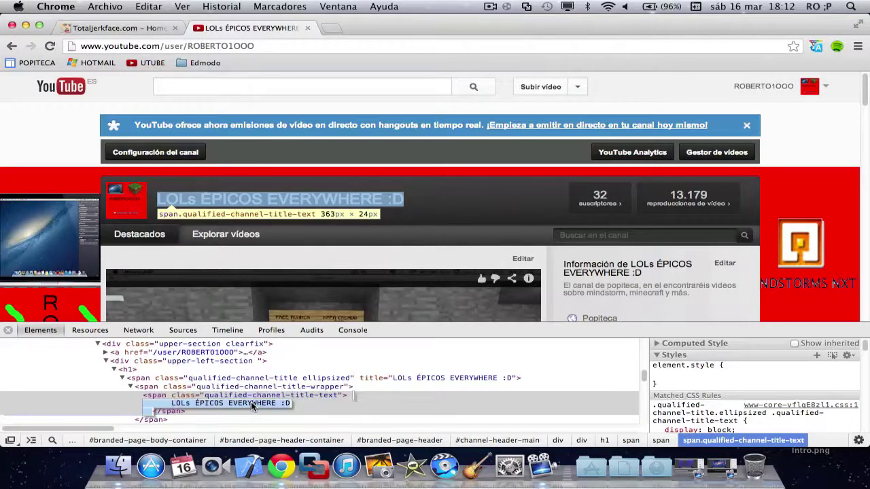
{"action": "key", "text": "BackSpace"}
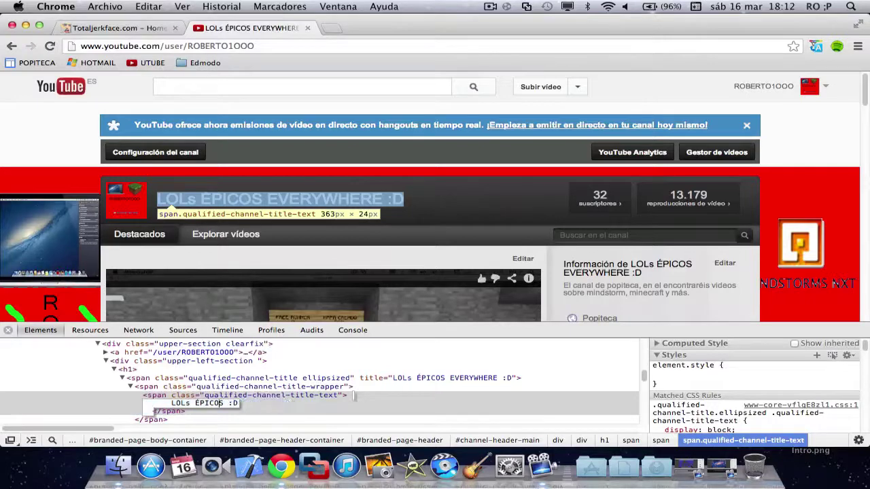
{"action": "key", "text": "BackSpace"}
{"action": "key", "text": "BackSpace"}
{"action": "key", "text": "BackSpace"}
{"action": "key", "text": "BackSpace"}
{"action": "key", "text": "BackSpace"}
{"action": "key", "text": "BackSpace"}
{"action": "key", "text": "BackSpace"}
{"action": "key", "text": "BackSpace"}
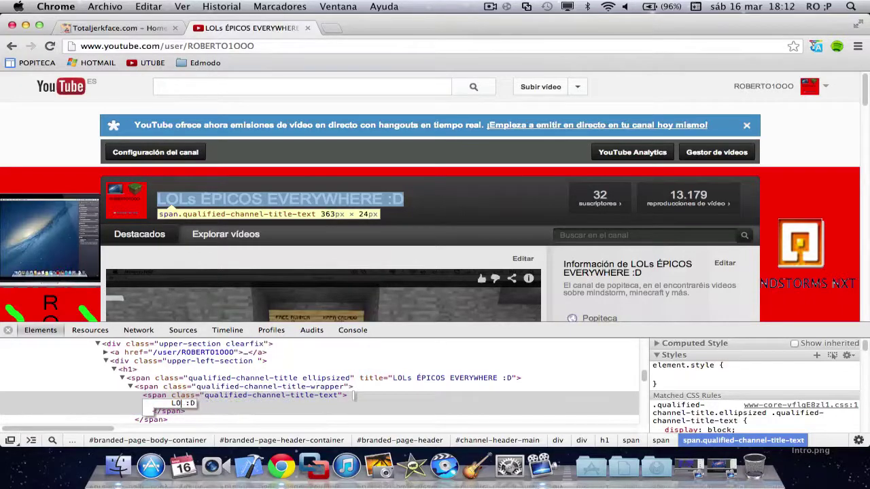
{"action": "key", "text": "BackSpace"}
{"action": "key", "text": "BackSpace"}
{"action": "key", "text": "BackSpace"}
{"action": "type", "text": "El "}
{"action": "type", "text": "mejor canal "}
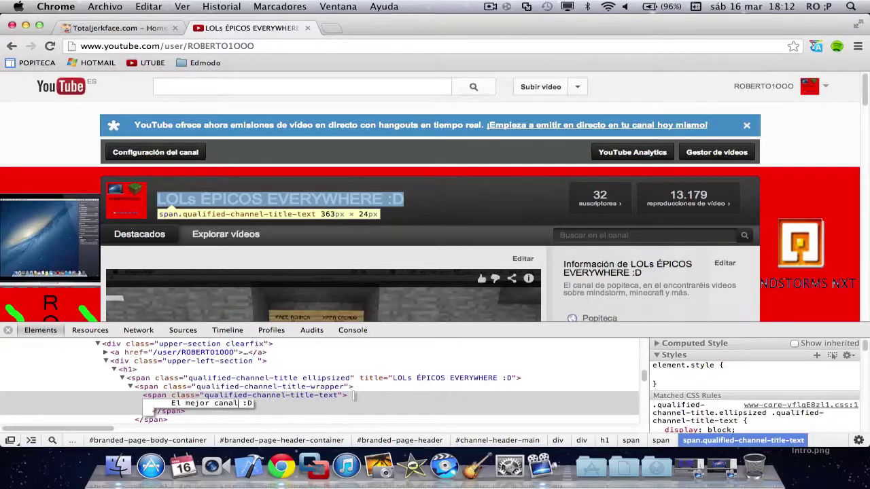
{"action": "type", "text": "del mundo"}
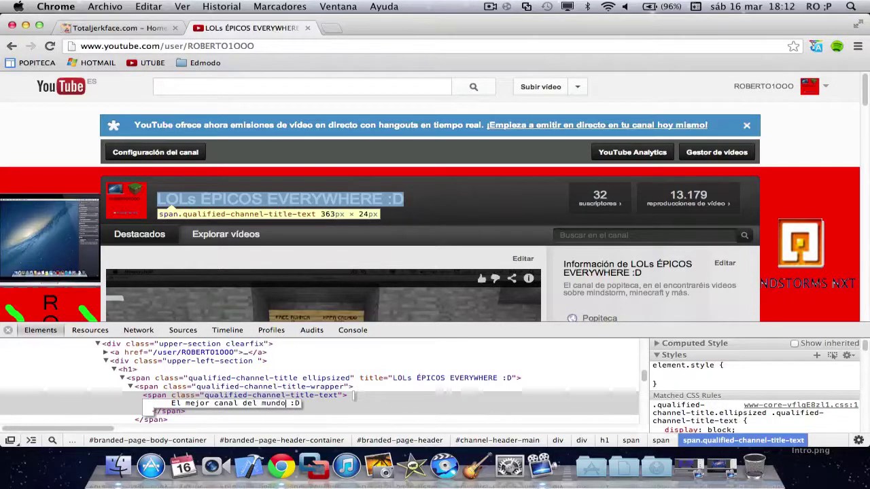
{"action": "key", "text": "Return"}
{"action": "left_click", "coordinate": [8, 330]}
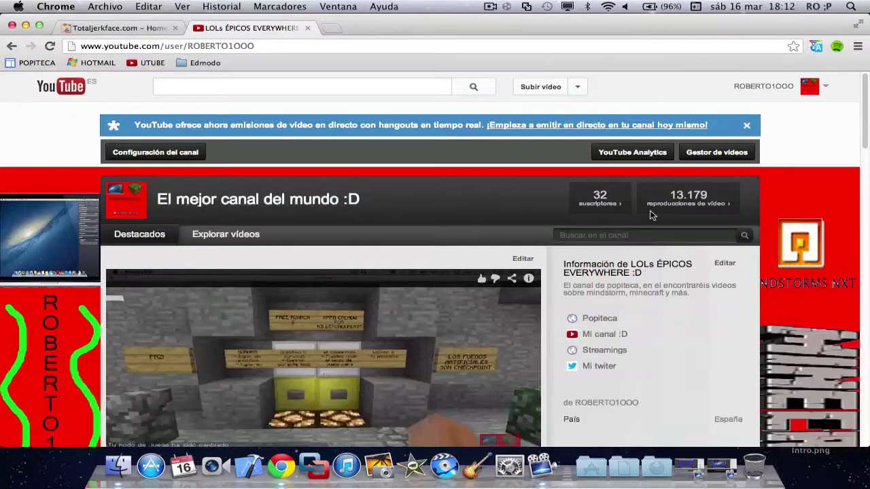
{"action": "right_click", "coordinate": [604, 204]}
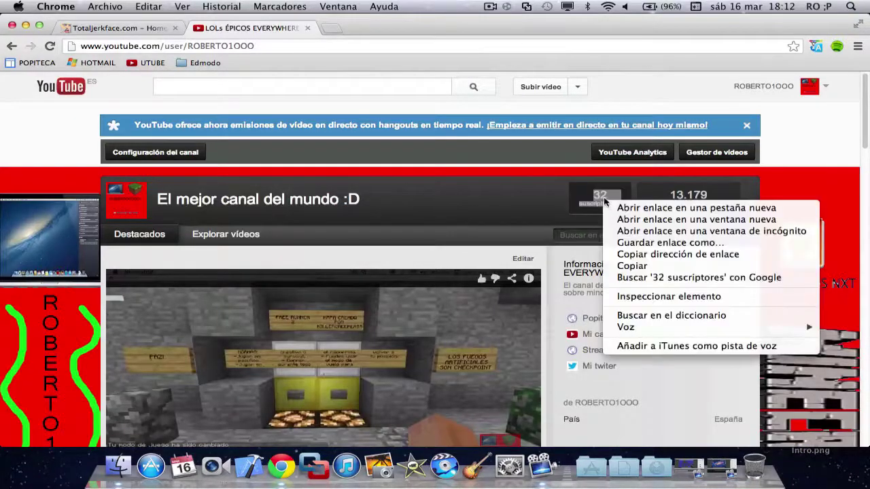
{"action": "left_click", "coordinate": [639, 296]}
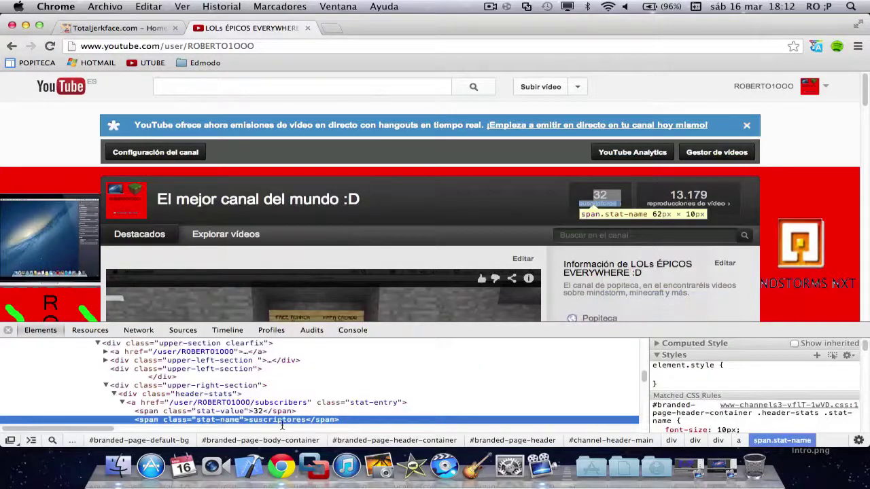
{"action": "scroll", "coordinate": [262, 408], "scroll_direction": "down", "scroll_amount": 1}
{"action": "scroll", "coordinate": [272, 406], "scroll_direction": "down", "scroll_amount": 1}
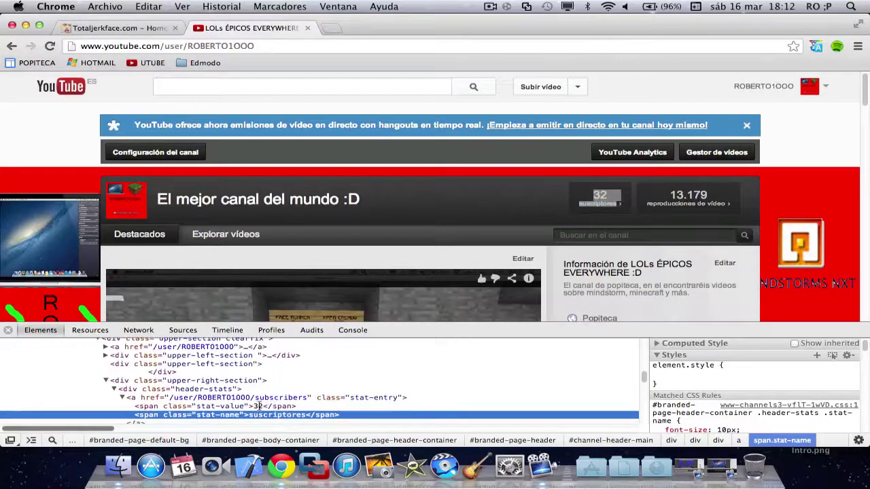
{"action": "double_click", "coordinate": [259, 406]}
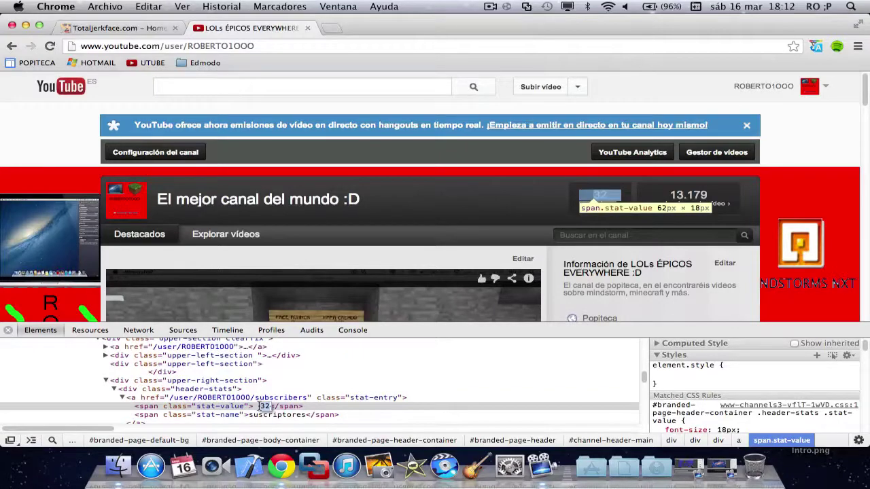
{"action": "type", "text": "83697546724523772357235"}
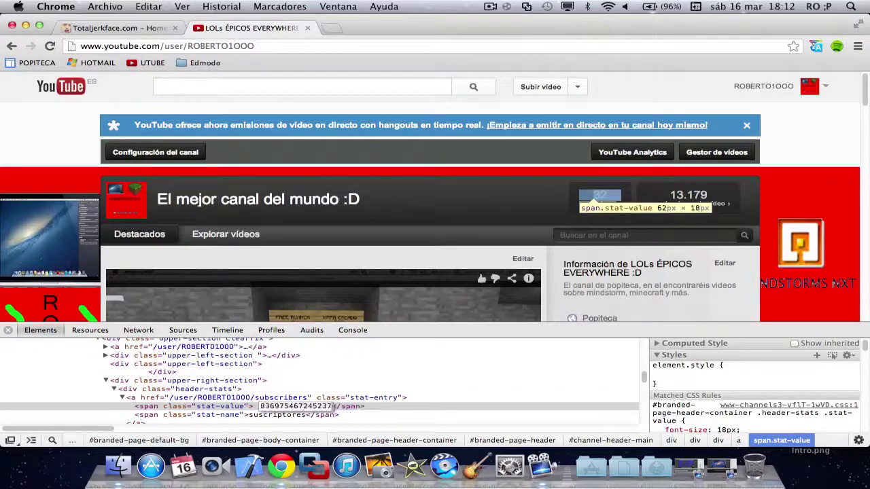
{"action": "key", "text": "Return"}
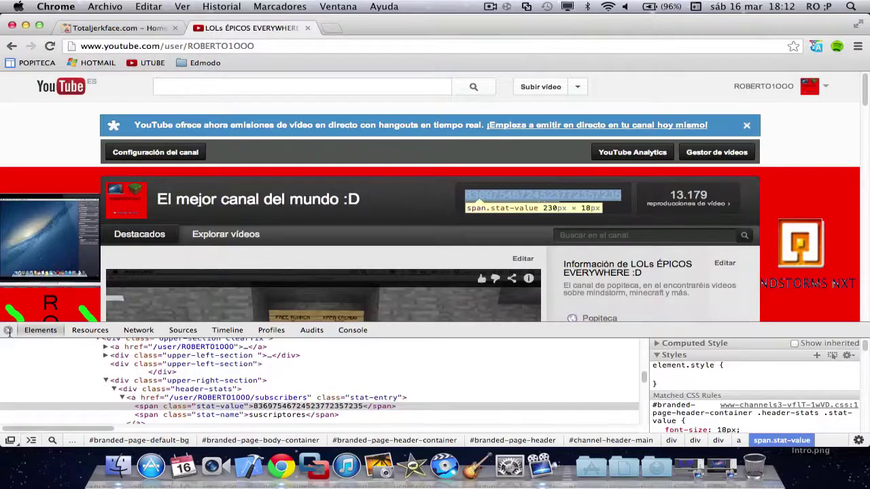
{"action": "left_click", "coordinate": [8, 329]}
{"action": "left_click", "coordinate": [734, 237]}
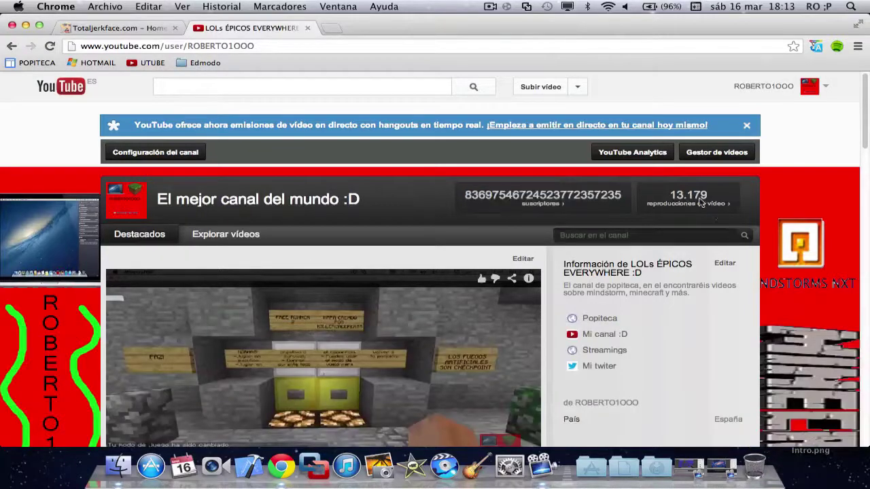
{"action": "right_click", "coordinate": [691, 197]}
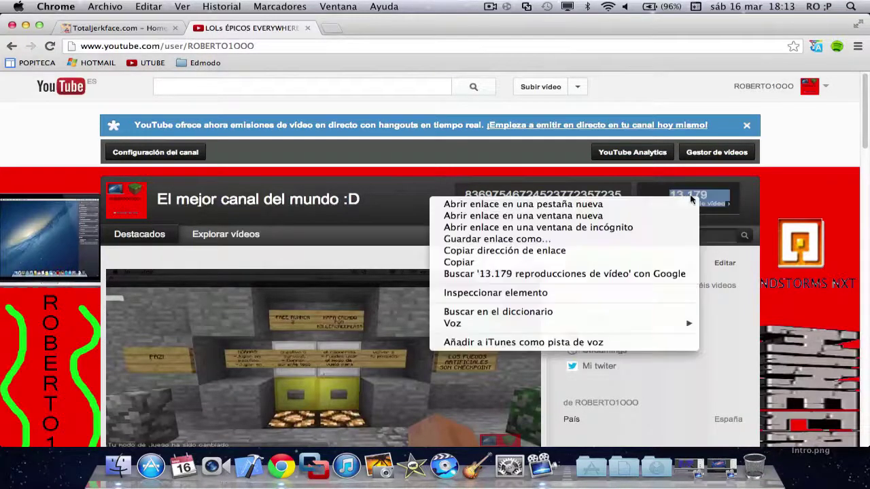
{"action": "left_click", "coordinate": [541, 292]}
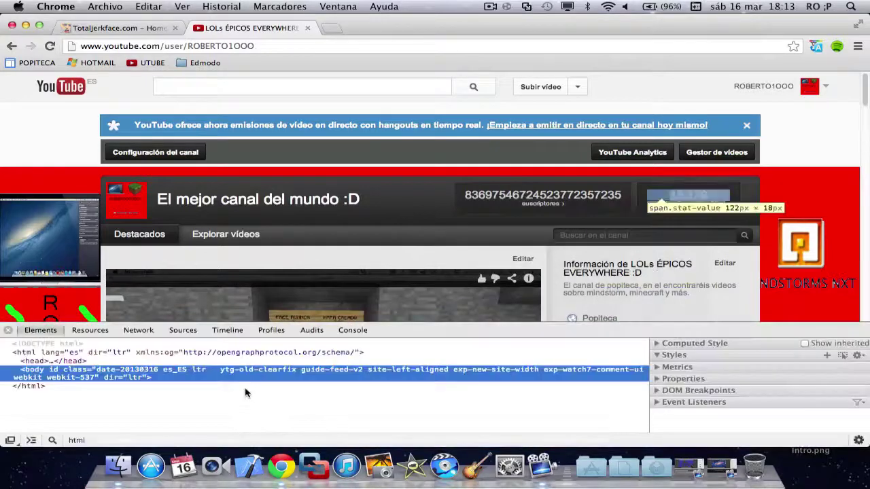
{"action": "double_click", "coordinate": [269, 422]}
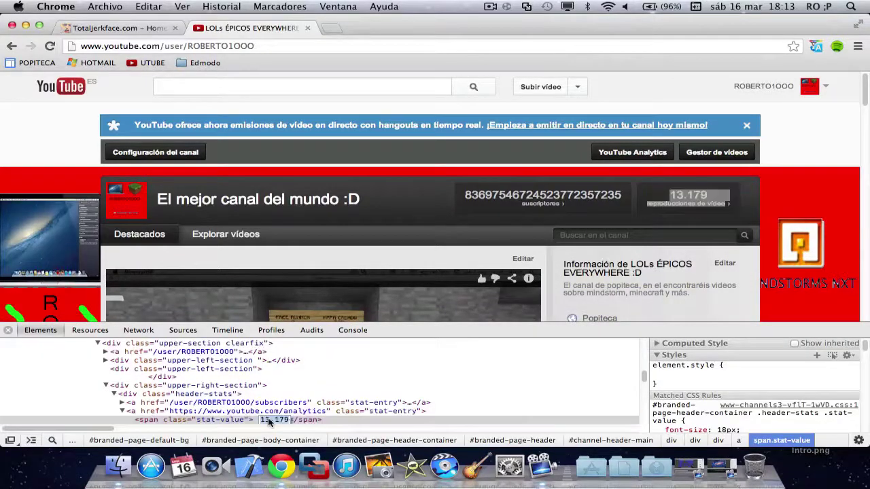
{"action": "type", "text": "8462767235235766139"}
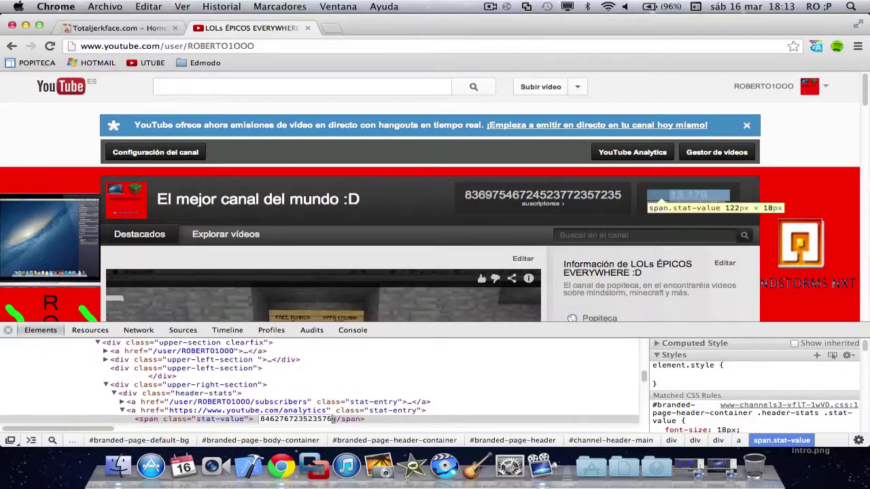
{"action": "key", "text": "Return"}
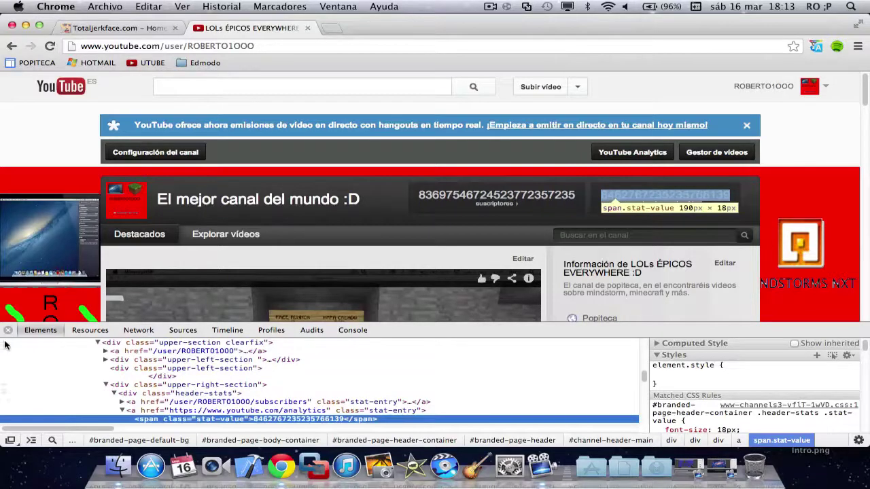
Close DevTools and capture a region screenshot of the faked channel counts.
{"action": "left_click", "coordinate": [6, 329]}
{"action": "left_click", "coordinate": [6, 331]}
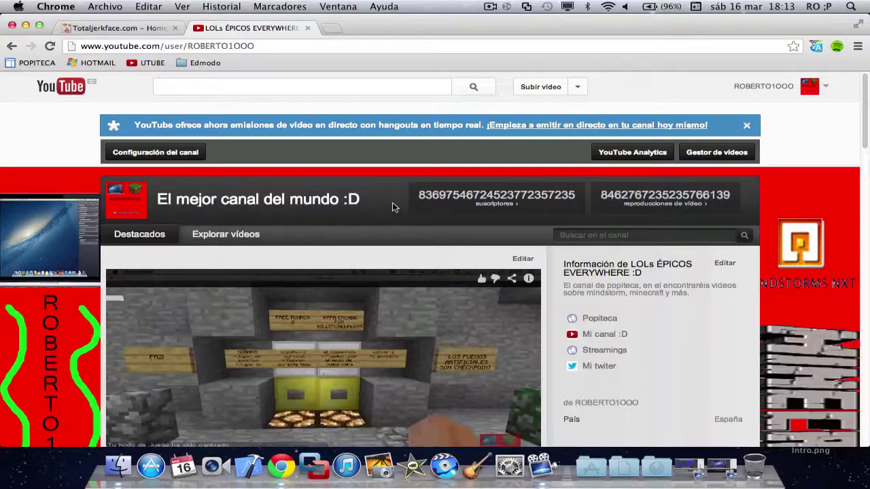
{"action": "key", "text": "super+shift+4"}
{"action": "left_click_drag", "start_coordinate": [0, 0], "coordinate": [394, 204]}
Preview the new desktop screenshot to confirm both faked counts appear.
{"action": "left_click", "coordinate": [25, 25]}
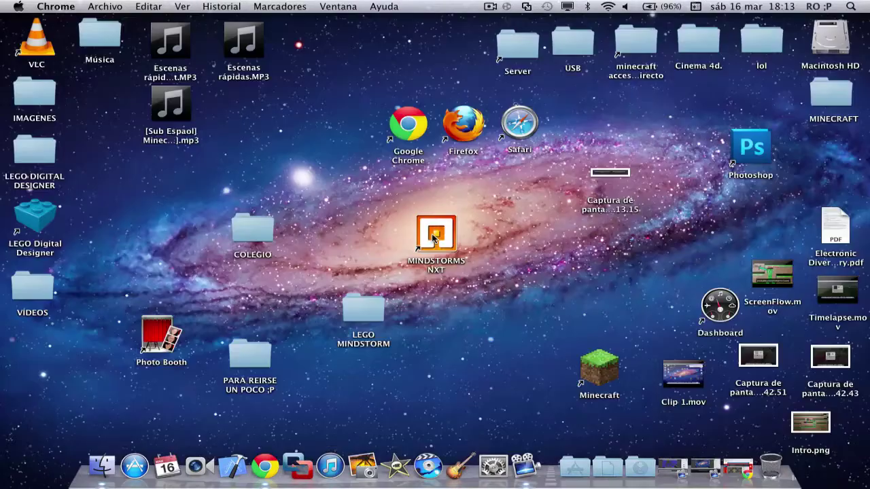
{"action": "left_click", "coordinate": [616, 246]}
{"action": "double_click", "coordinate": [610, 173]}
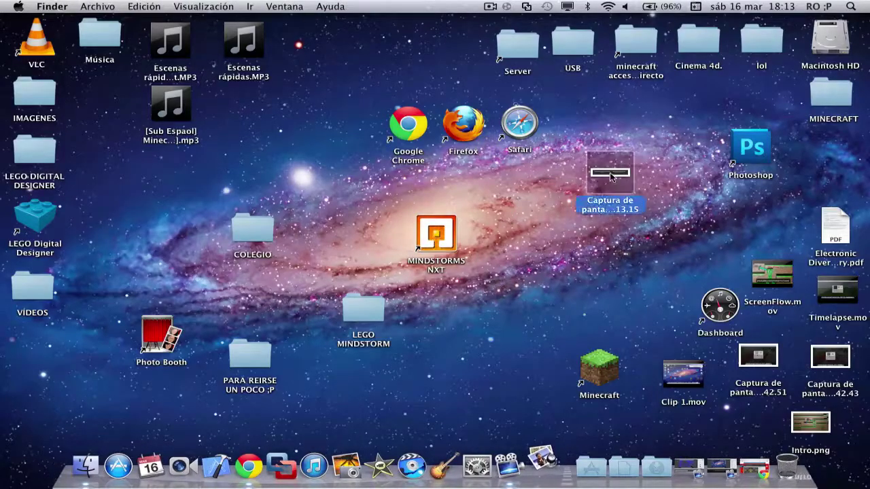
{"action": "key", "text": "space"}
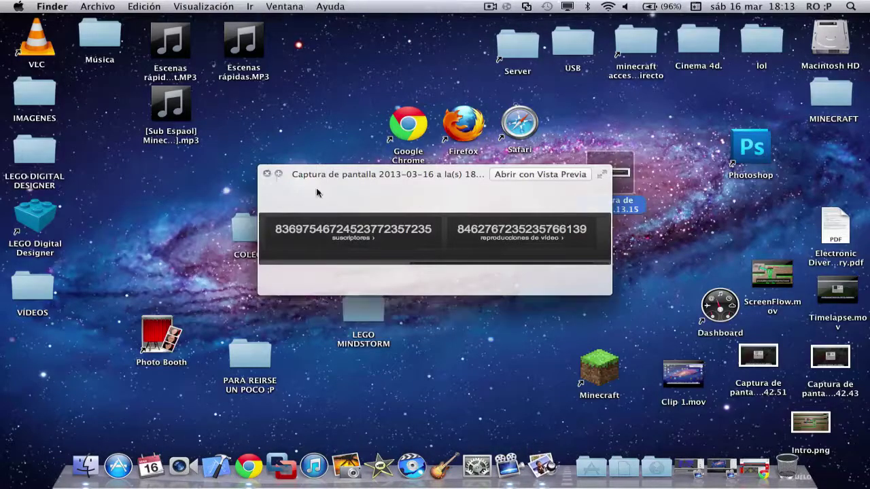
{"action": "key", "text": "space"}
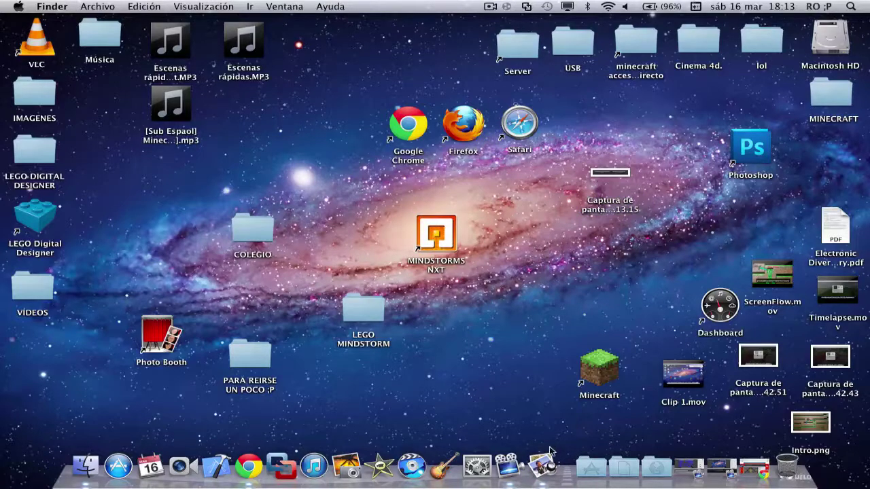
Quit Preview from the Dock and bring the YouTube channel window back.
{"action": "right_click", "coordinate": [543, 463]}
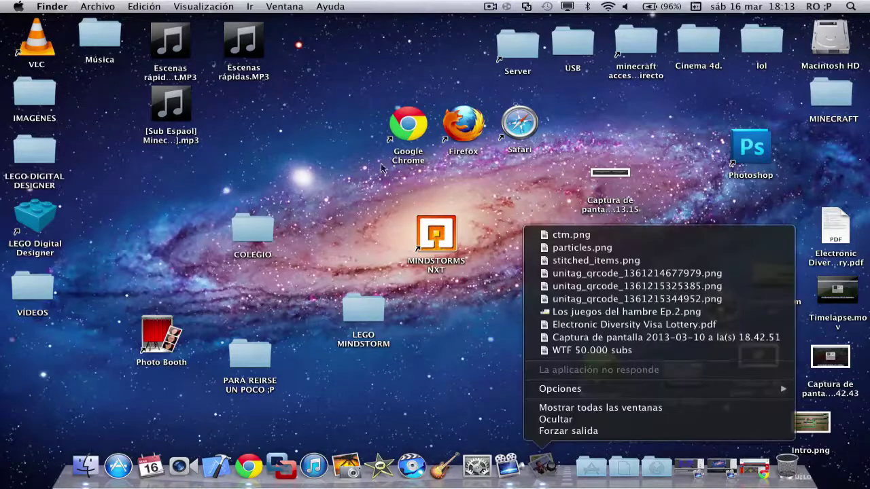
{"action": "left_click", "coordinate": [563, 430]}
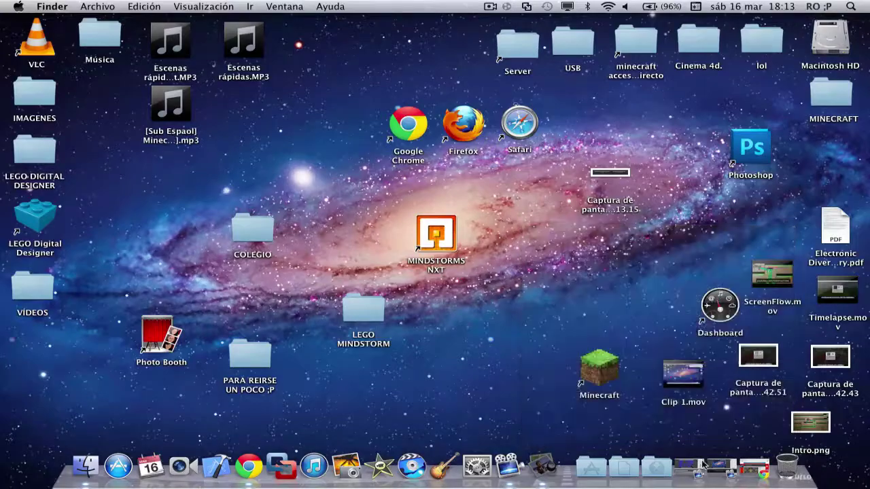
{"action": "left_click", "coordinate": [738, 469]}
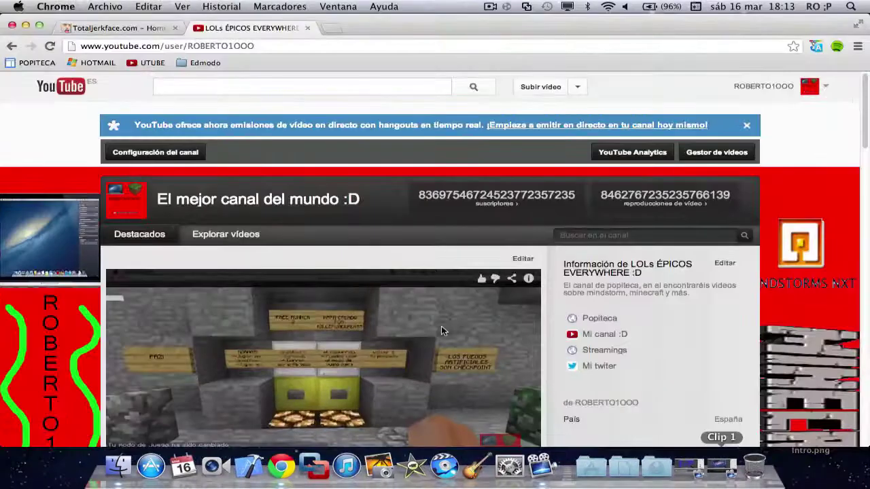
Dismiss the blue live-streaming banner and close the YouTube channel tab.
{"action": "scroll", "coordinate": [442, 331], "scroll_direction": "down", "scroll_amount": 5}
{"action": "scroll", "coordinate": [441, 323], "scroll_direction": "down", "scroll_amount": 4}
{"action": "scroll", "coordinate": [440, 320], "scroll_direction": "down", "scroll_amount": 3}
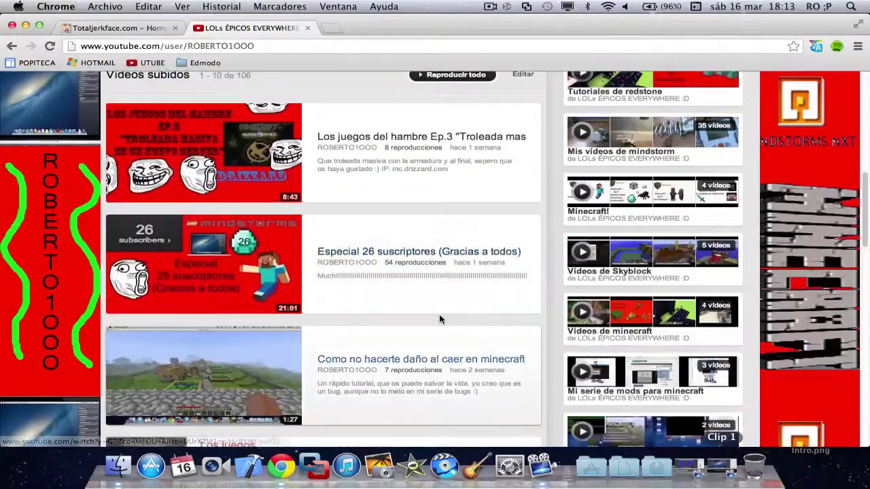
{"action": "scroll", "coordinate": [439, 320], "scroll_direction": "up", "scroll_amount": 10}
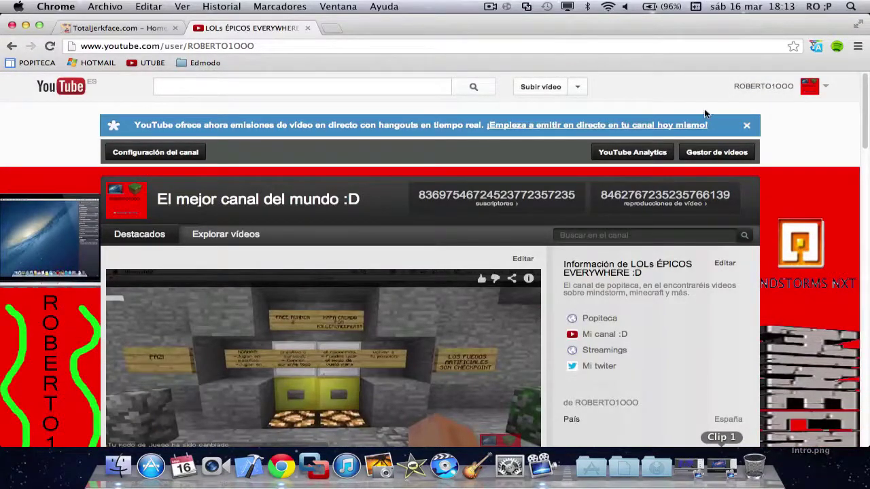
{"action": "left_click", "coordinate": [745, 126]}
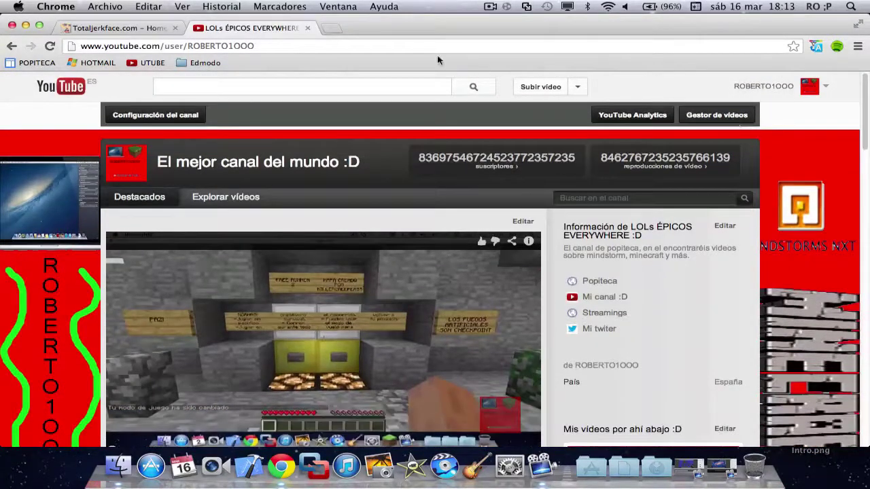
{"action": "left_click", "coordinate": [307, 29]}
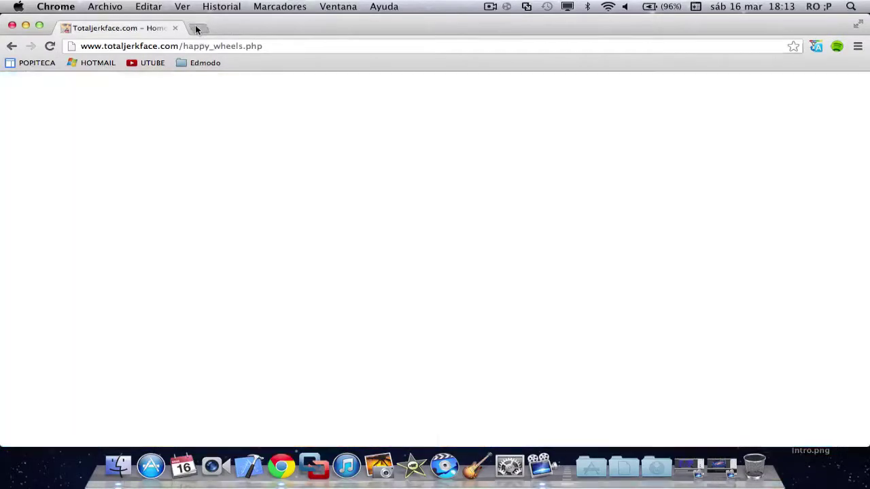
{"action": "left_click", "coordinate": [195, 28]}
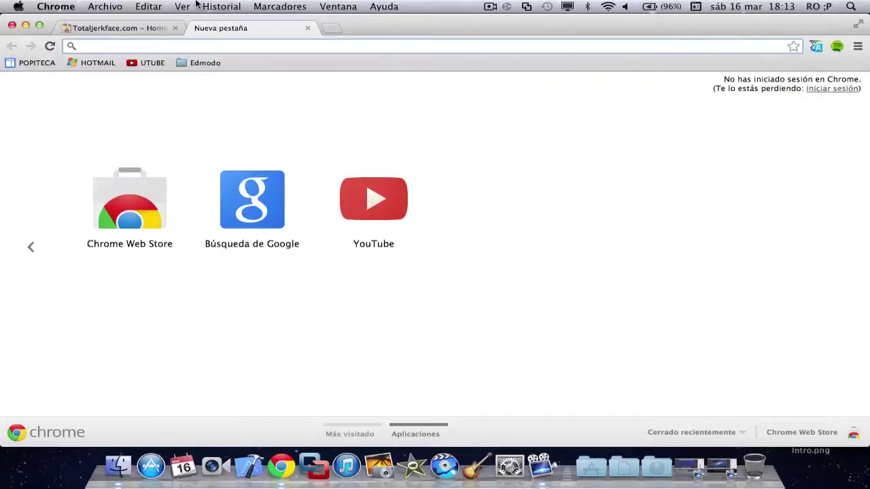
{"action": "left_click", "coordinate": [307, 28]}
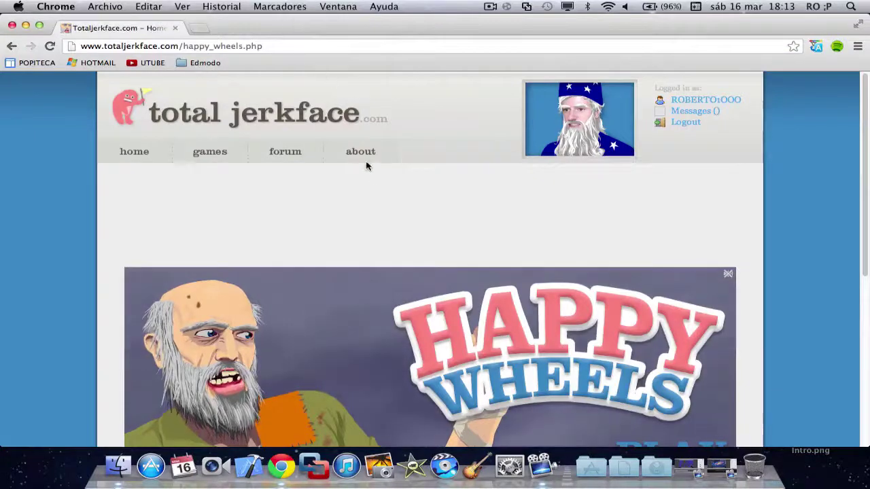
{"action": "scroll", "coordinate": [382, 178], "scroll_direction": "down", "scroll_amount": 3}
{"action": "scroll", "coordinate": [379, 184], "scroll_direction": "down", "scroll_amount": 4}
{"action": "scroll", "coordinate": [375, 186], "scroll_direction": "down", "scroll_amount": 2}
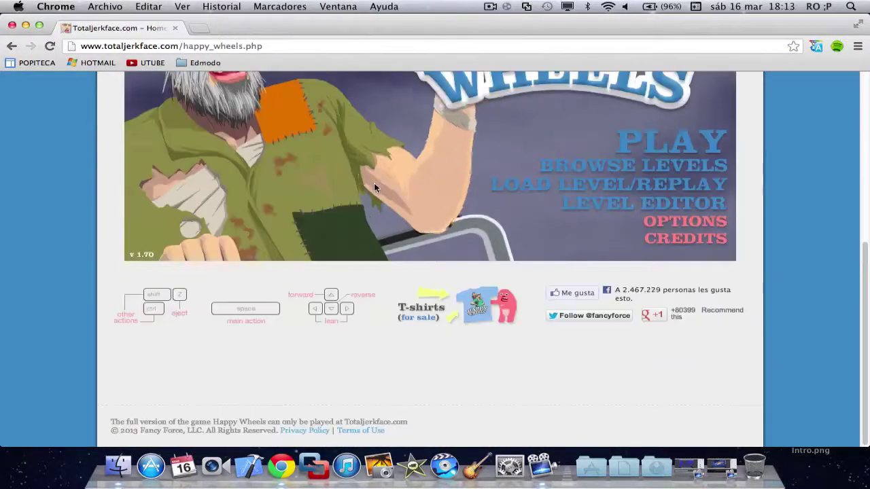
{"action": "scroll", "coordinate": [368, 224], "scroll_direction": "up", "scroll_amount": 1}
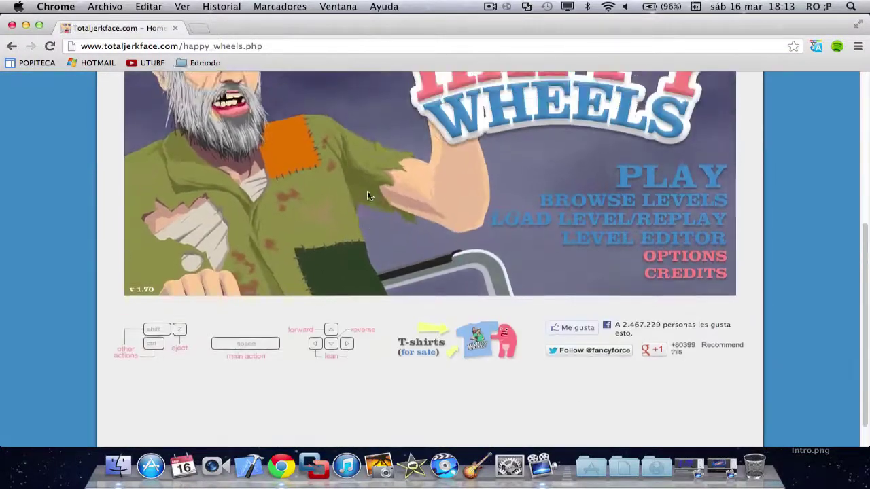
{"action": "scroll", "coordinate": [369, 271], "scroll_direction": "down", "scroll_amount": 1}
{"action": "scroll", "coordinate": [369, 277], "scroll_direction": "up", "scroll_amount": 1}
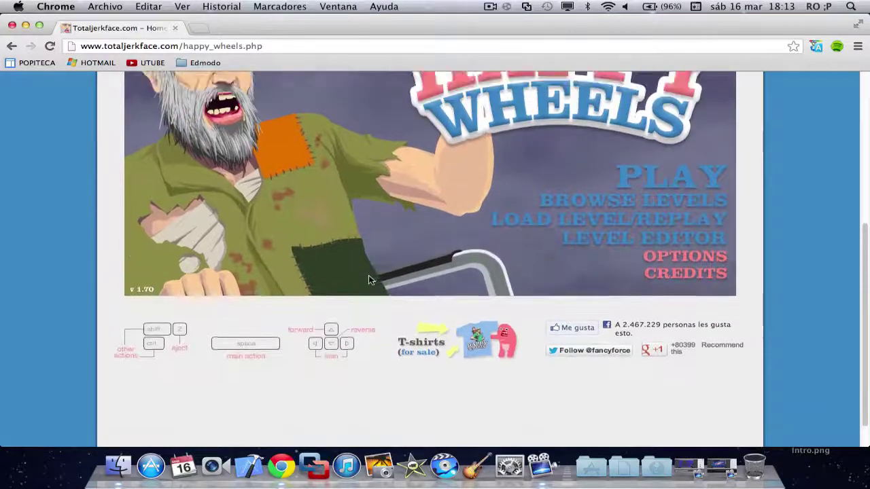
{"action": "scroll", "coordinate": [369, 272], "scroll_direction": "up", "scroll_amount": 11}
{"action": "scroll", "coordinate": [355, 271], "scroll_direction": "down", "scroll_amount": 5}
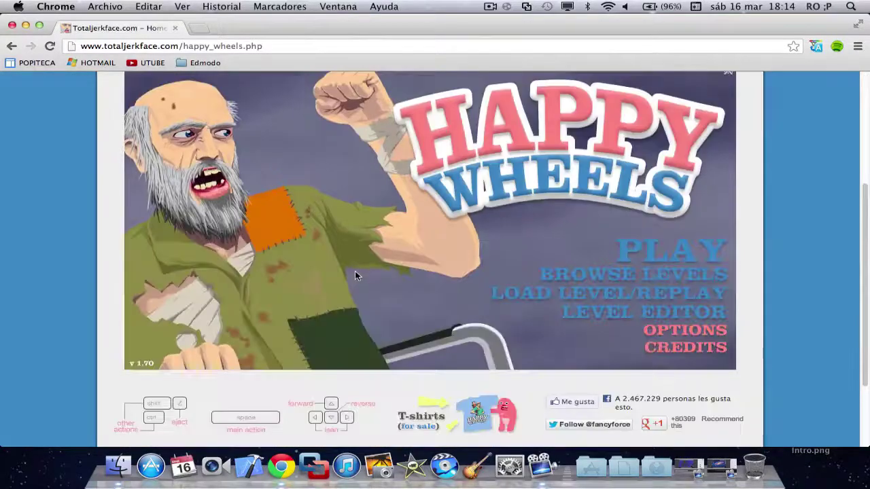
{"action": "scroll", "coordinate": [355, 270], "scroll_direction": "up", "scroll_amount": 5}
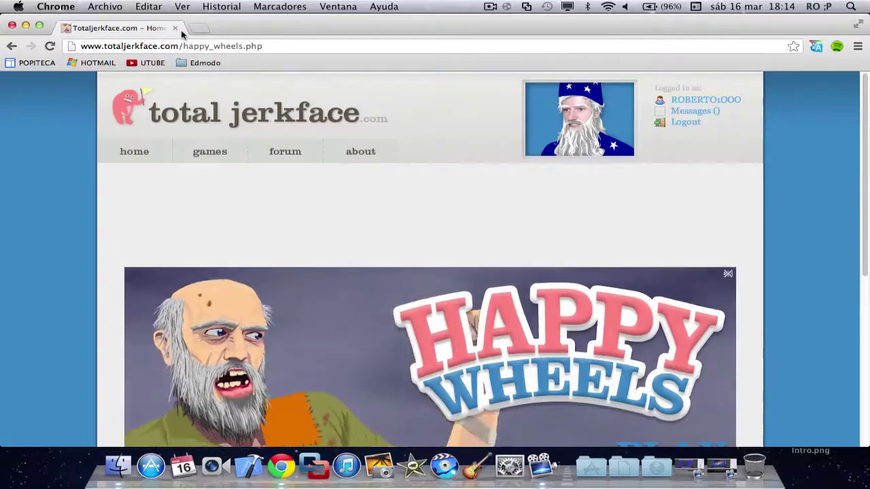
Hide Chrome and quit it with 'Salir de Google Chrome' from its menu.
{"action": "key", "text": "super+h"}
{"action": "left_click", "coordinate": [64, 7]}
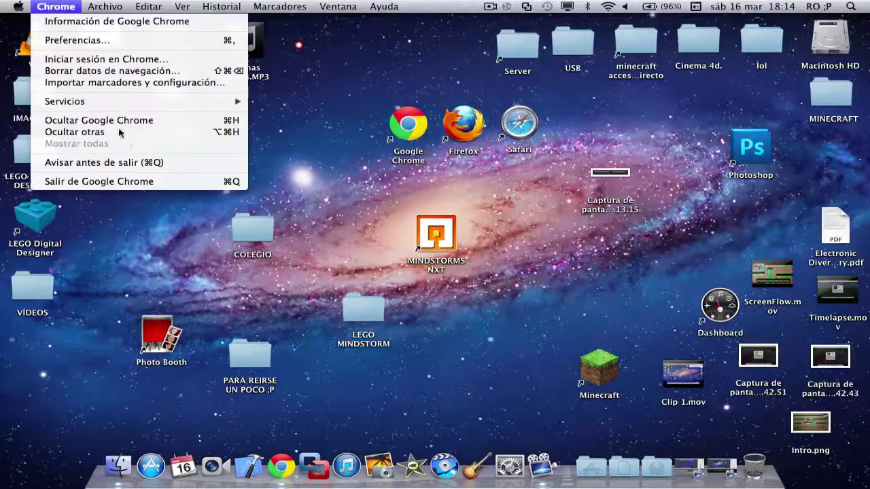
{"action": "left_click", "coordinate": [135, 183]}
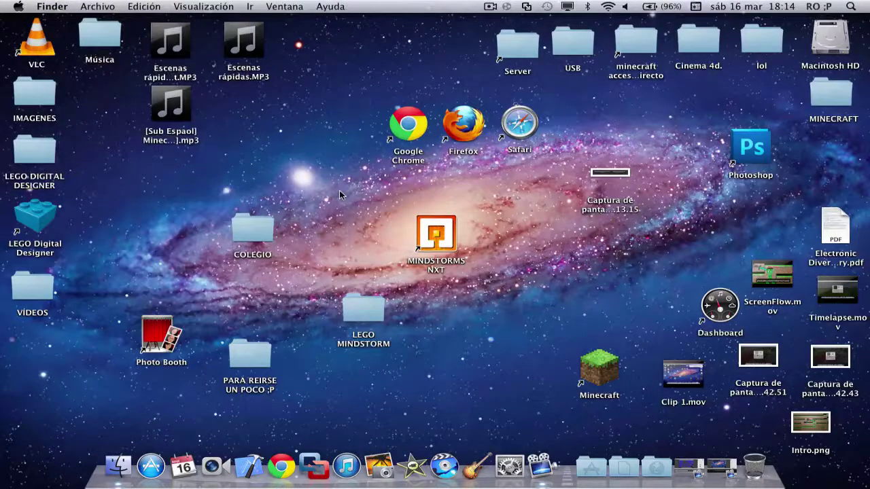